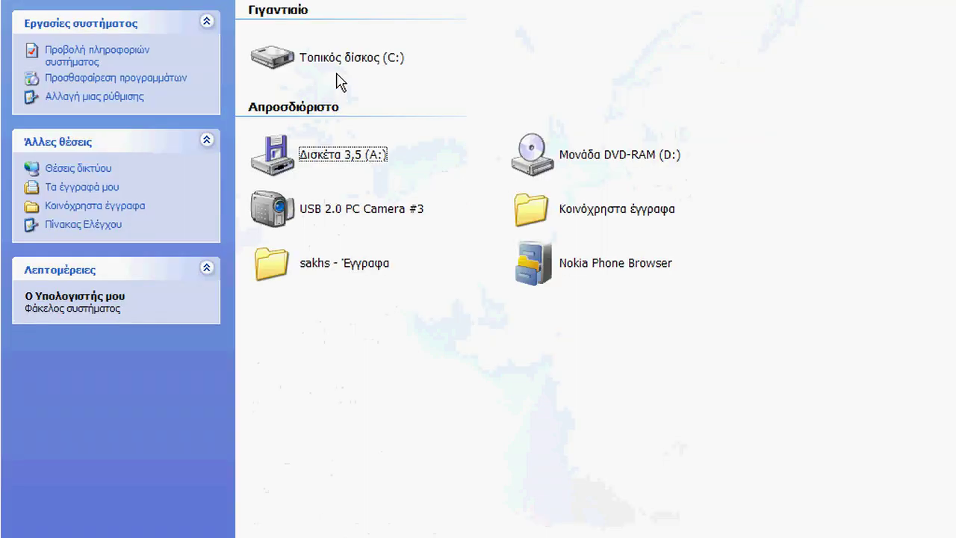
Open the local C: drive and start Adobe Flash CS3 Professional Portable.
{"action": "left_click", "coordinate": [343, 60]}
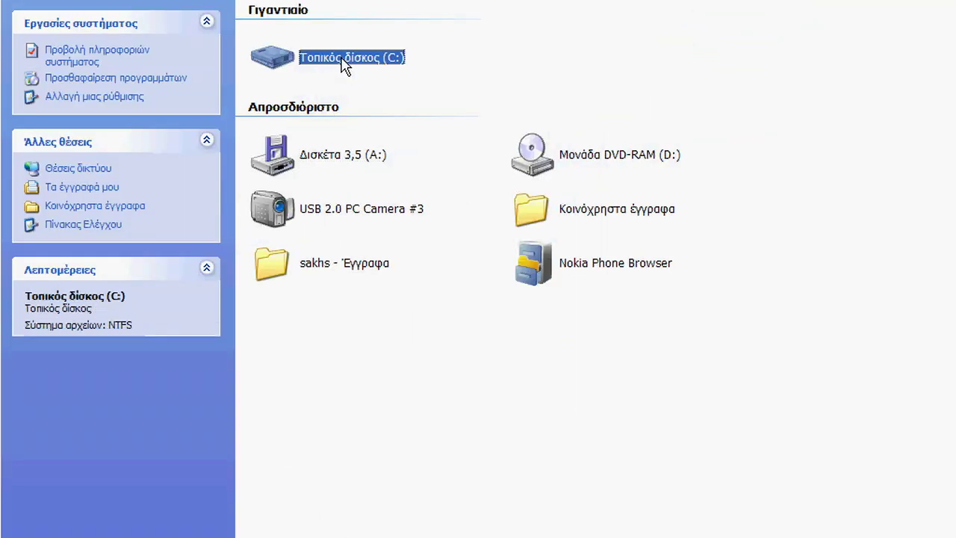
{"action": "double_click", "coordinate": [344, 60]}
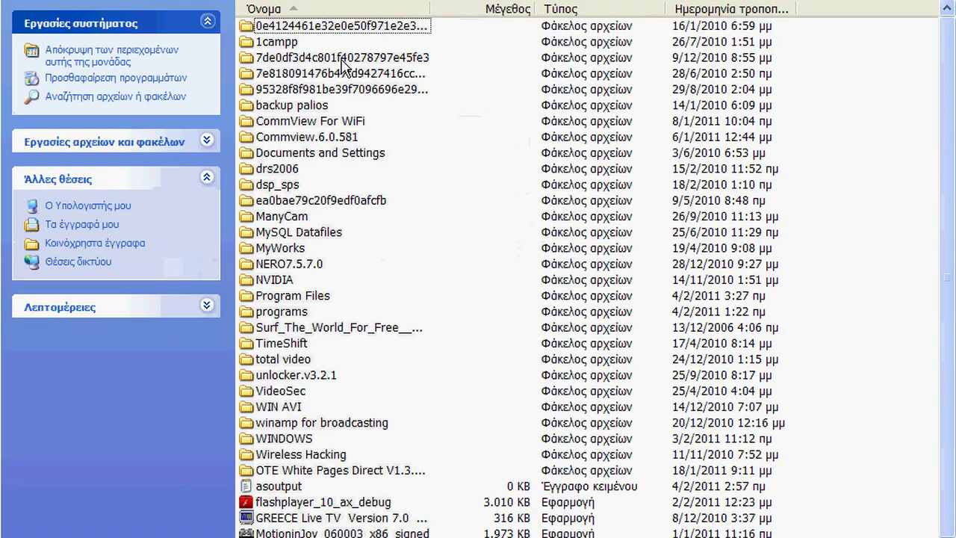
{"action": "left_click", "coordinate": [319, 504]}
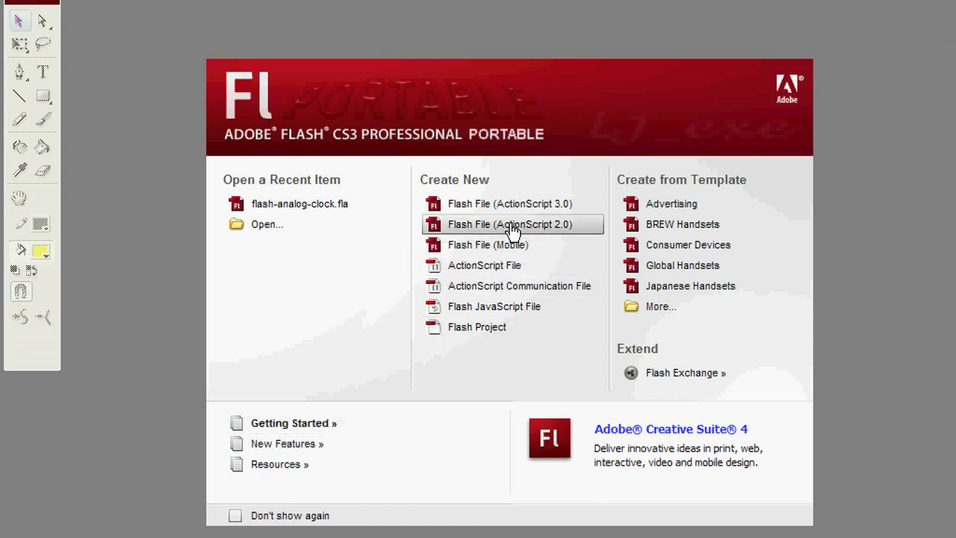
Create a new Flash File (ActionScript 2.0) and set the document dimensions to 300 px wide by 300 px high.
{"action": "left_click", "coordinate": [511, 230]}
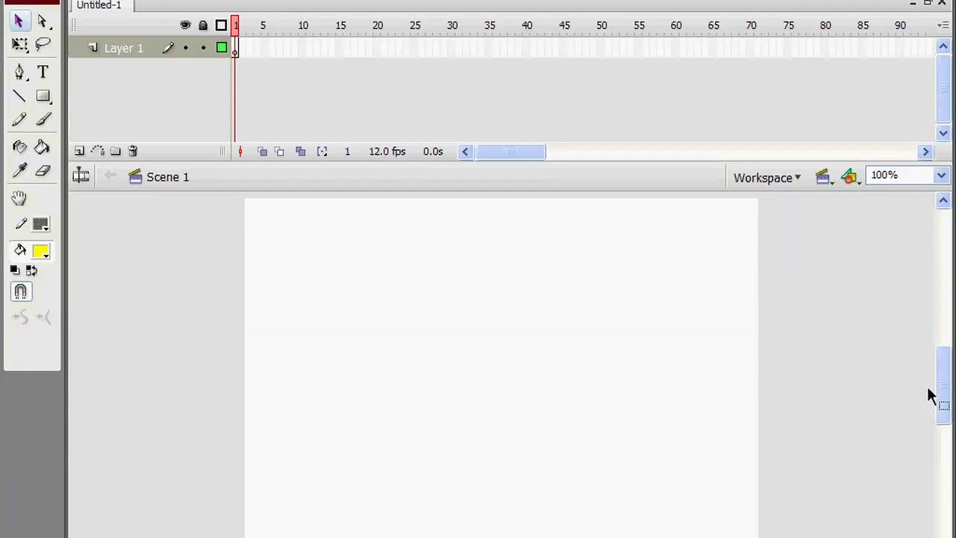
{"action": "left_click_drag", "start_coordinate": [948, 386], "coordinate": [939, 387]}
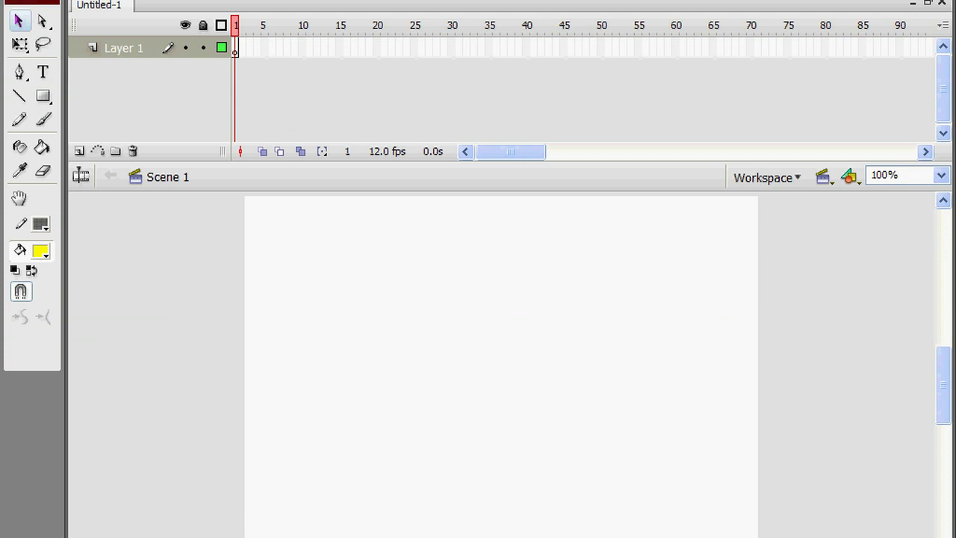
{"action": "key", "text": "alt+m"}
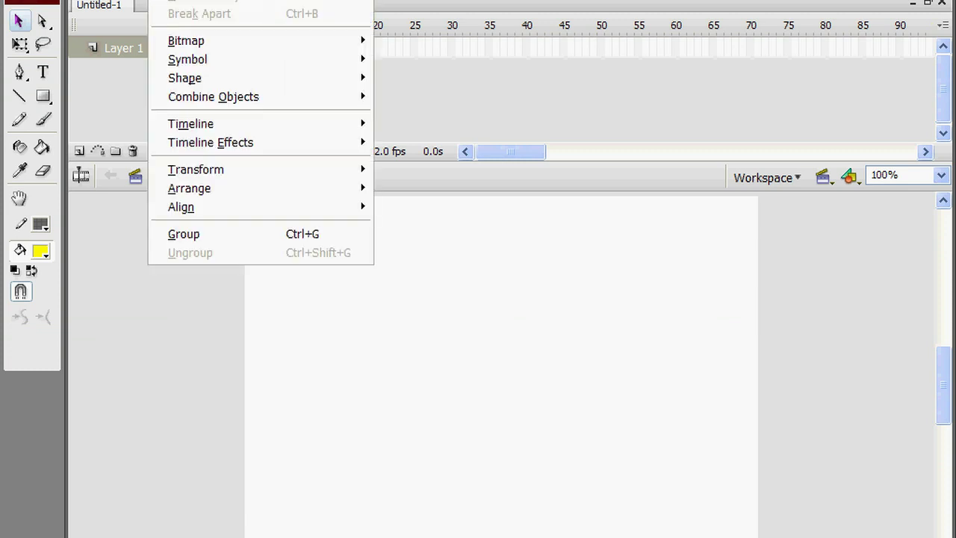
{"action": "key", "text": "d"}
{"action": "key", "text": "BackSpace"}
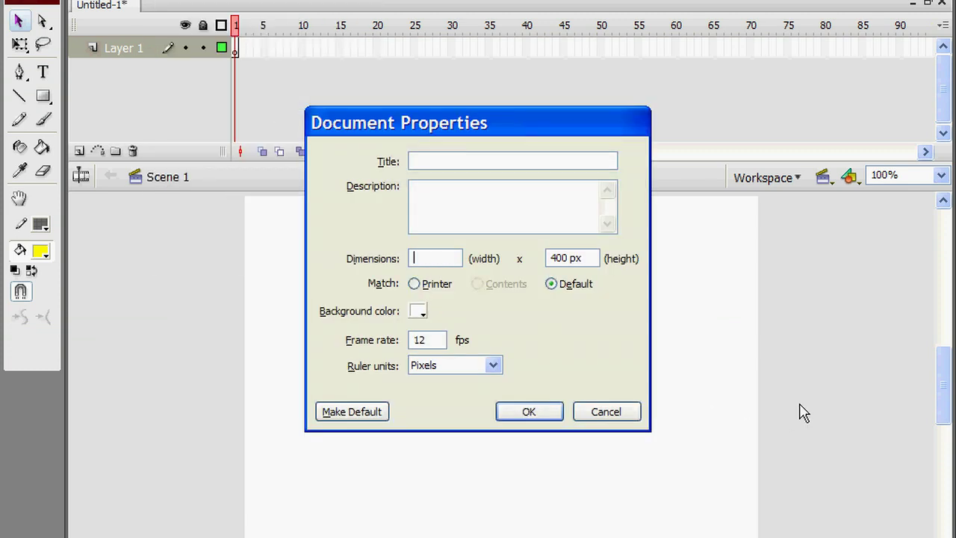
{"action": "type", "text": "300"}
{"action": "key", "text": "Tab"}
{"action": "key", "text": "BackSpace"}
{"action": "type", "text": "300"}
{"action": "key", "text": "Return"}
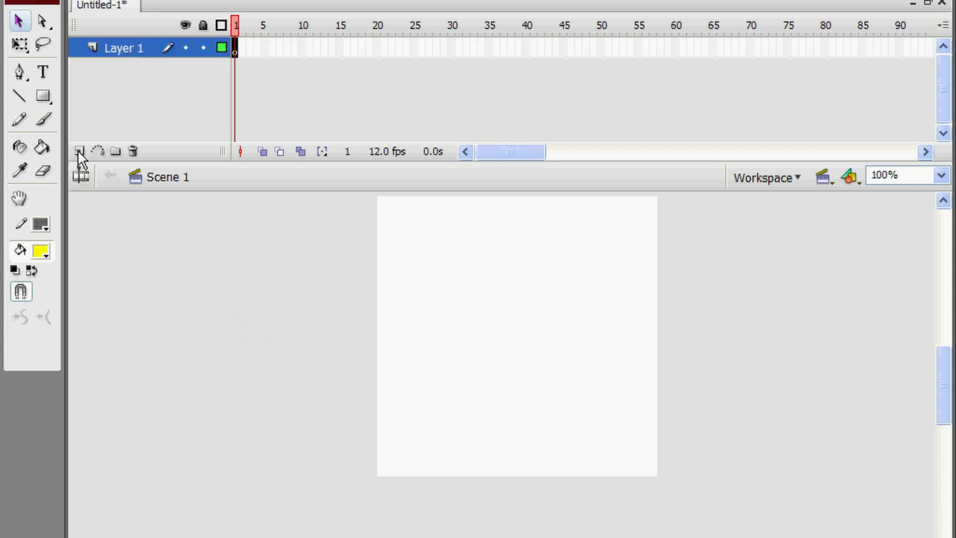
Add four new layers above Layer 1 in the timeline.
{"action": "left_click", "coordinate": [79, 150]}
{"action": "left_click", "coordinate": [79, 151]}
{"action": "left_click", "coordinate": [79, 150]}
{"action": "left_click", "coordinate": [79, 151]}
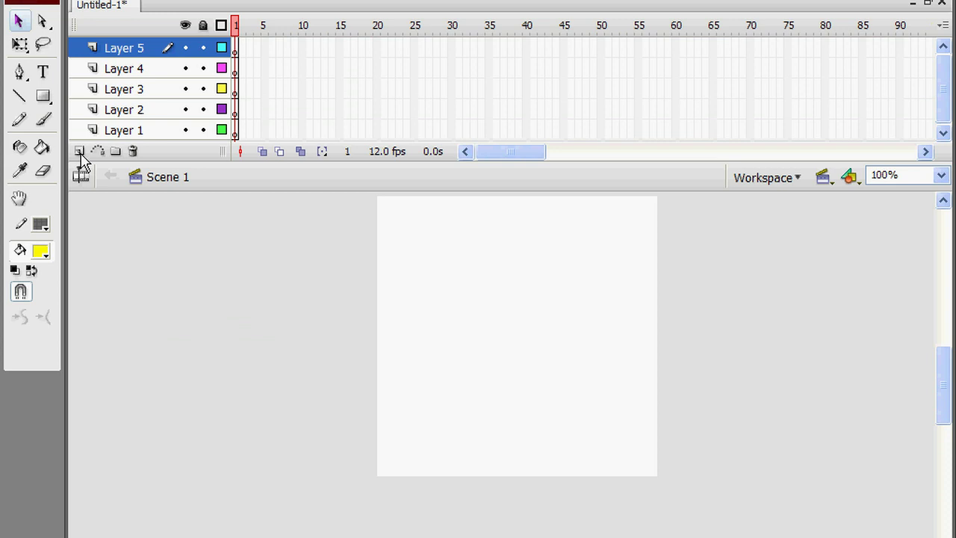
Rename Layer 1 as "clock" and Layer 2 as "seconds".
{"action": "double_click", "coordinate": [124, 130]}
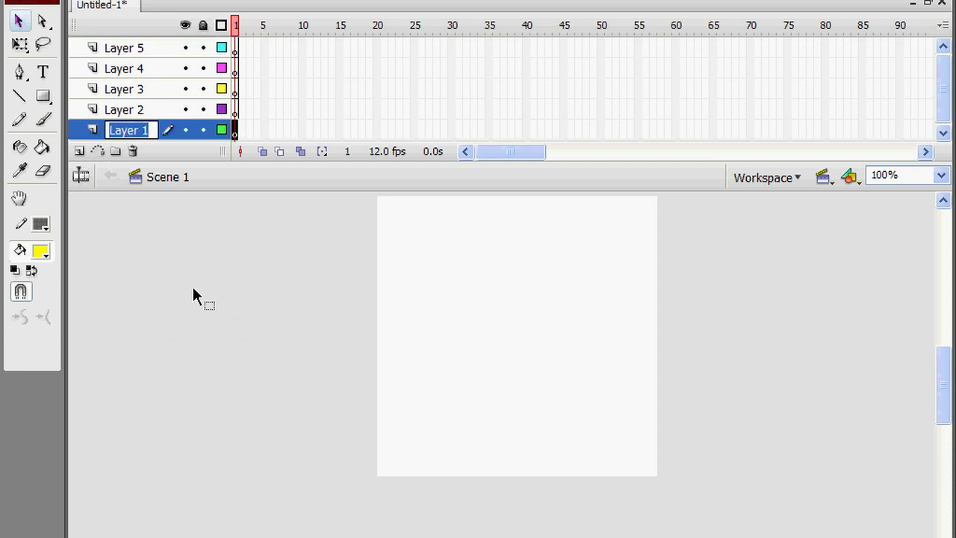
{"action": "key", "text": "BackSpace"}
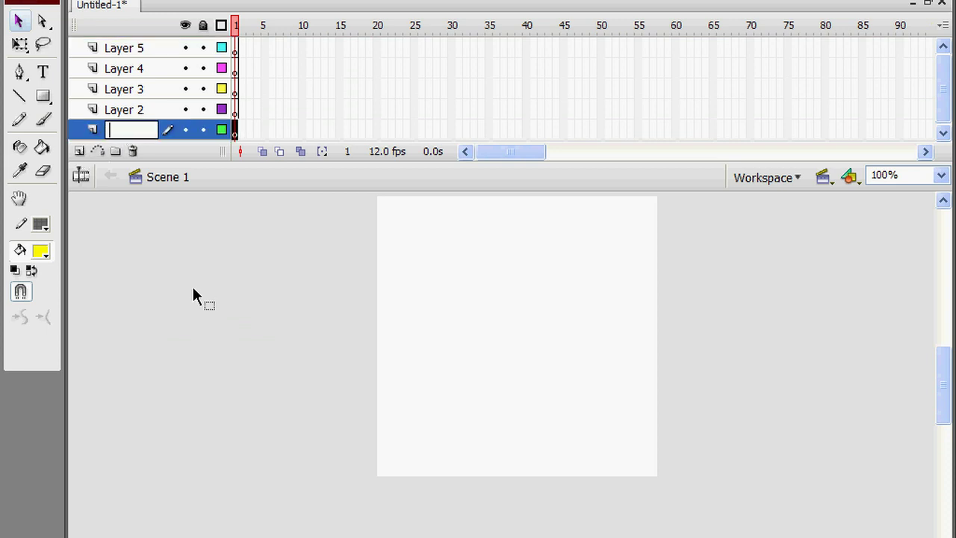
{"action": "type", "text": "clock"}
{"action": "left_click", "coordinate": [193, 297]}
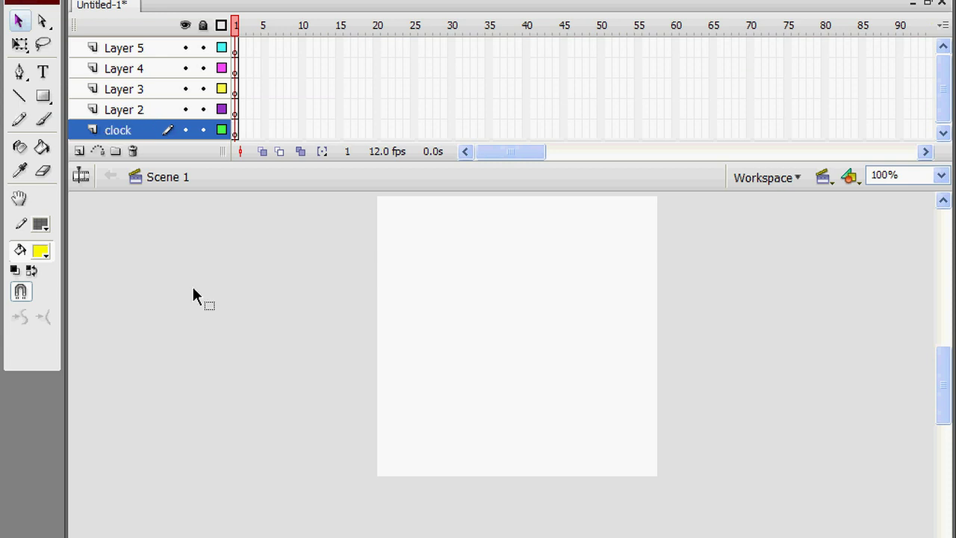
{"action": "double_click", "coordinate": [125, 109]}
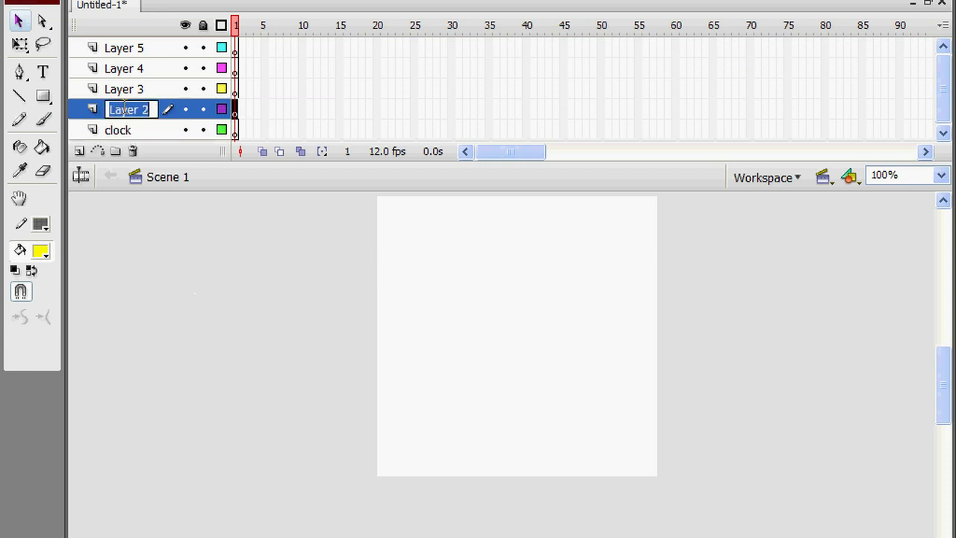
{"action": "key", "text": "BackSpace"}
{"action": "type", "text": "seconds"}
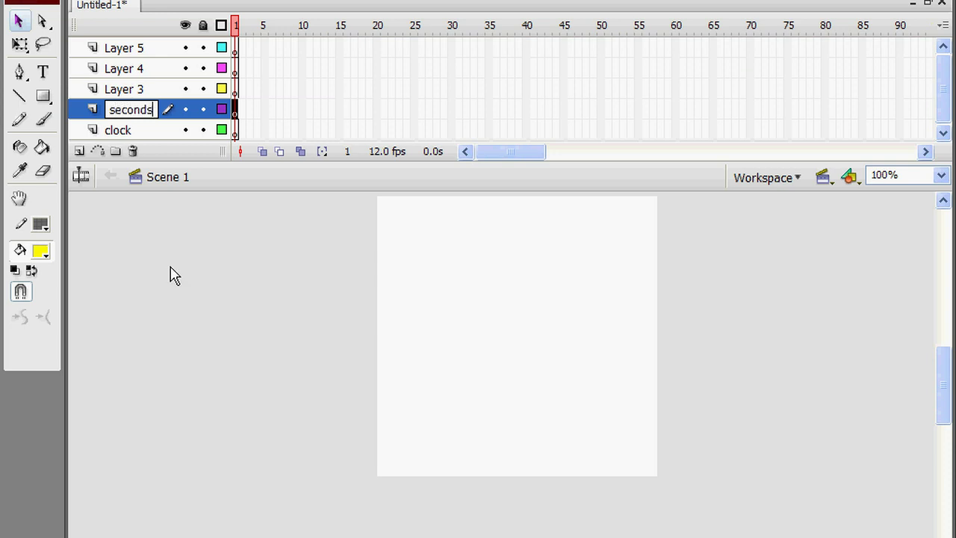
{"action": "left_click", "coordinate": [172, 274]}
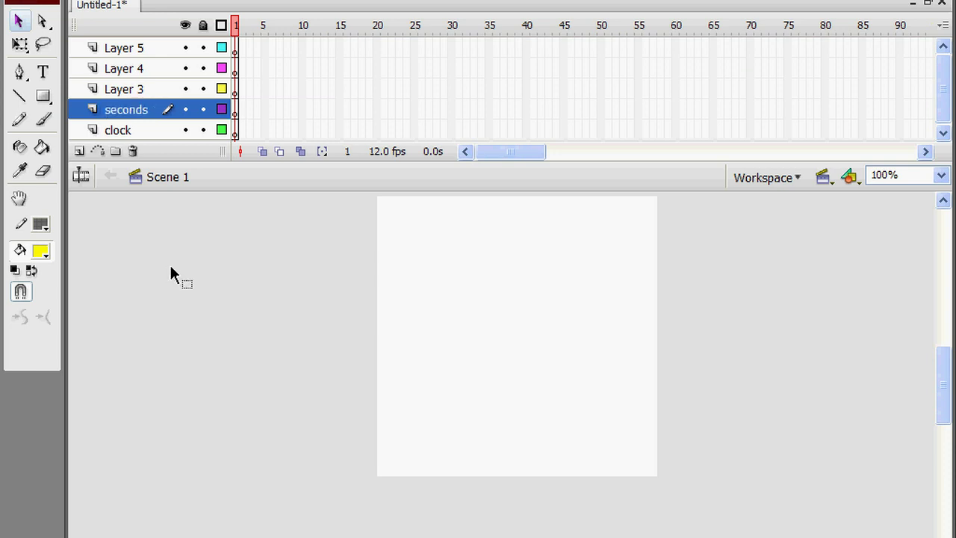
Rename Layer 3 as "minutes" and Layer 4 as "hours".
{"action": "left_click", "coordinate": [130, 89]}
{"action": "double_click", "coordinate": [129, 89]}
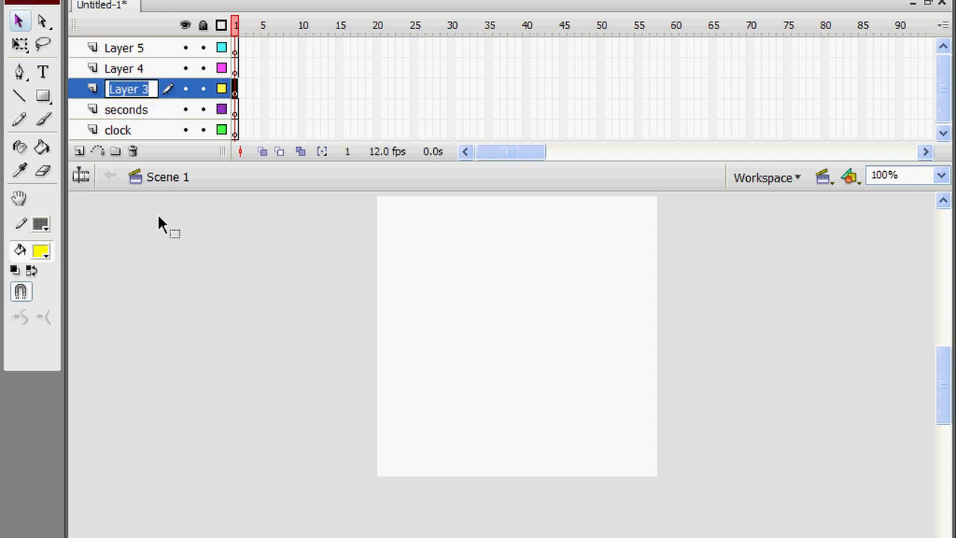
{"action": "key", "text": "BackSpace"}
{"action": "type", "text": "minutes"}
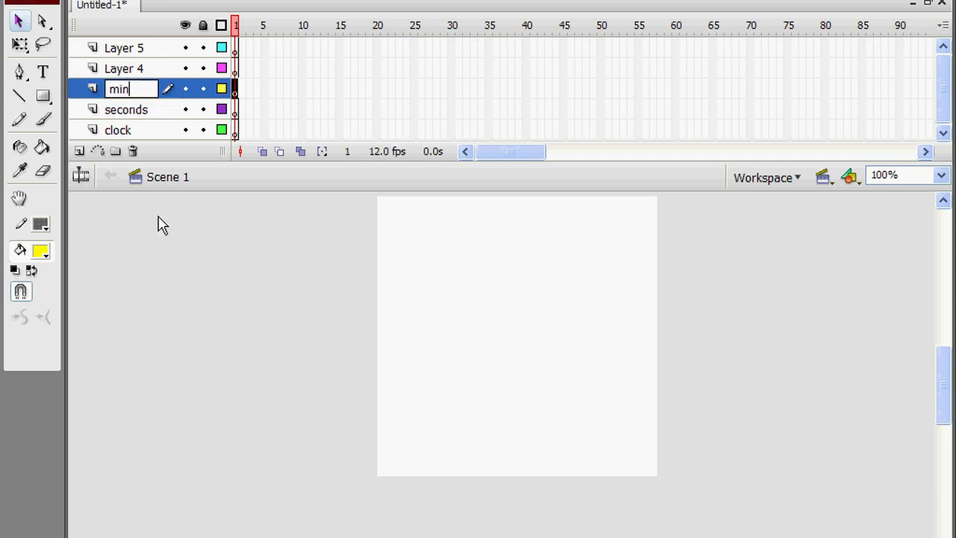
{"action": "left_click", "coordinate": [158, 217]}
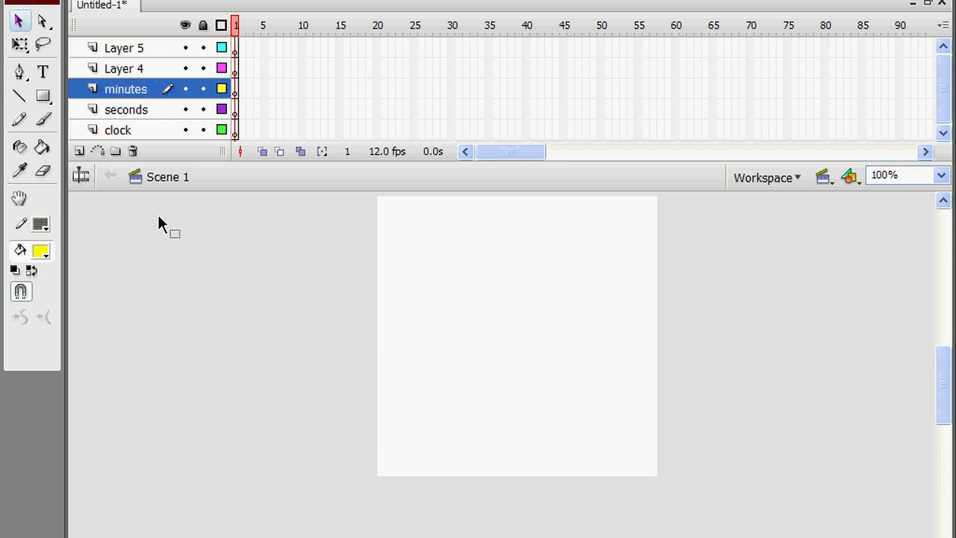
{"action": "double_click", "coordinate": [126, 68]}
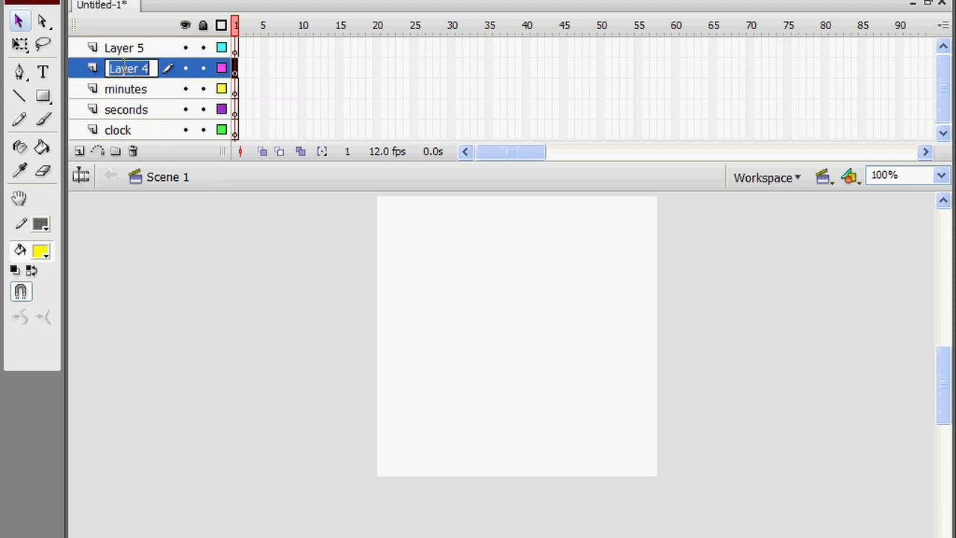
{"action": "key", "text": "BackSpace"}
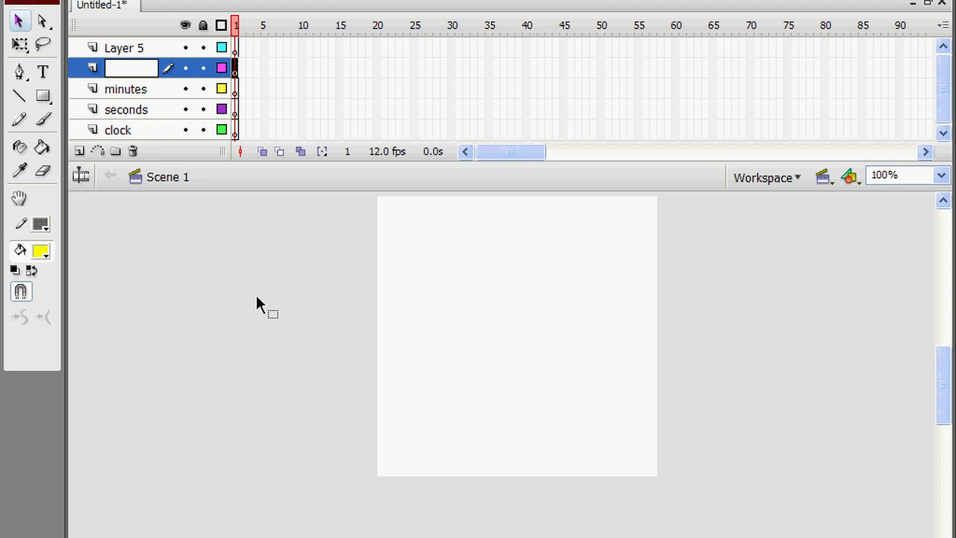
{"action": "type", "text": "hours"}
{"action": "left_click", "coordinate": [255, 304]}
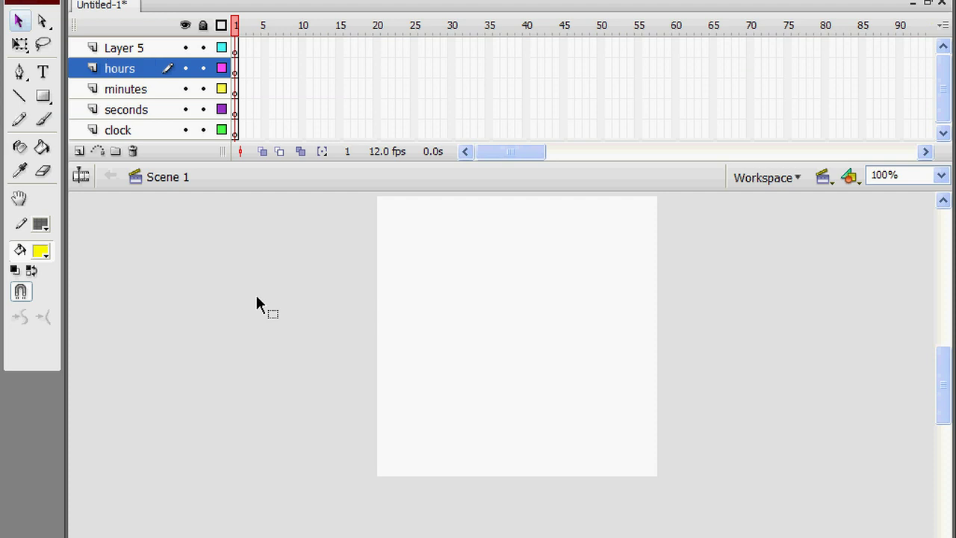
Rename Layer 5 as "actions".
{"action": "double_click", "coordinate": [122, 47]}
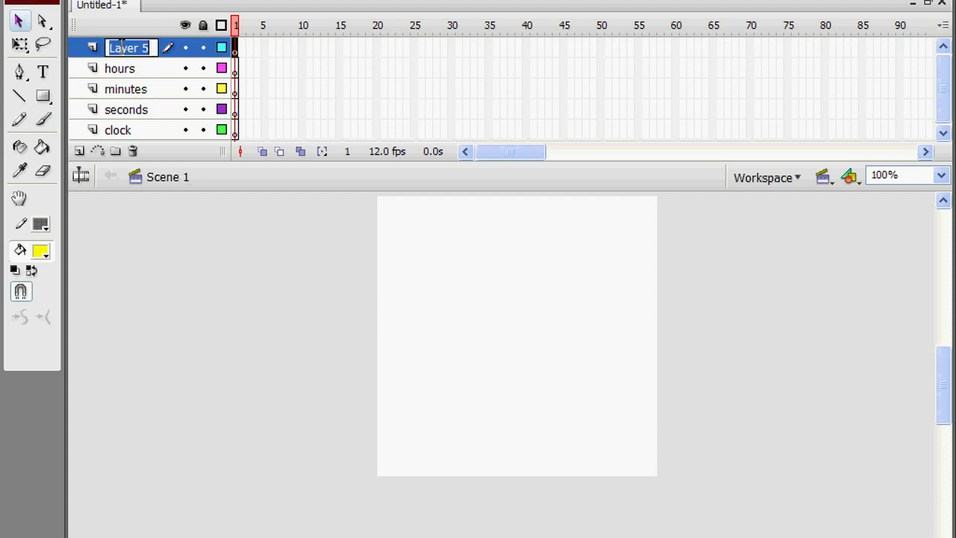
{"action": "key", "text": "BackSpace"}
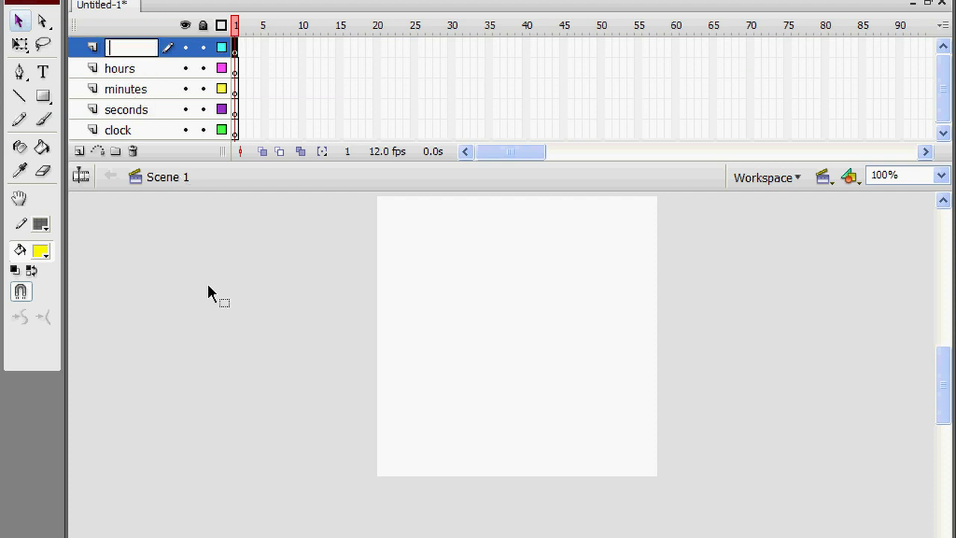
{"action": "type", "text": "actions"}
{"action": "key", "text": "Return"}
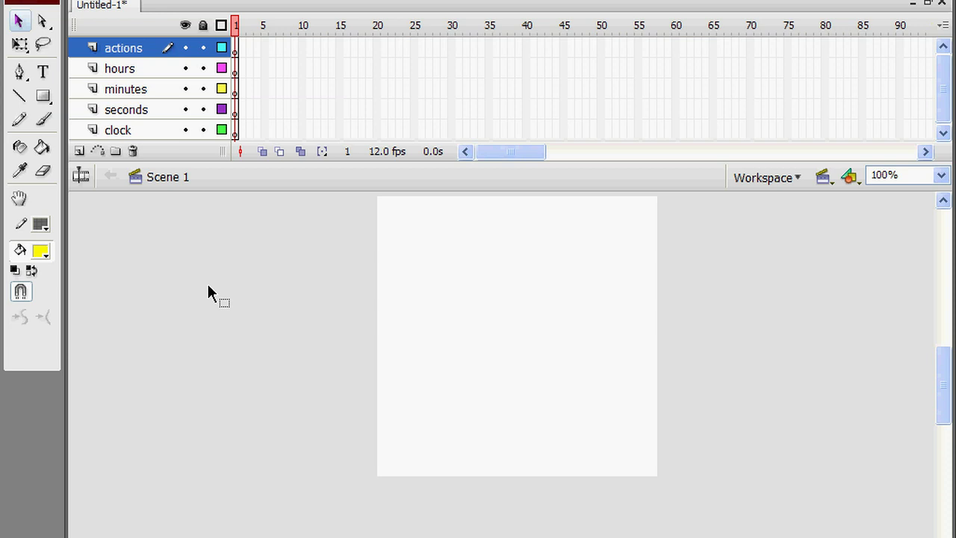
Import the flashanalogclock image from the Downloads folder to the stage on the clock layer.
{"action": "left_click", "coordinate": [121, 135]}
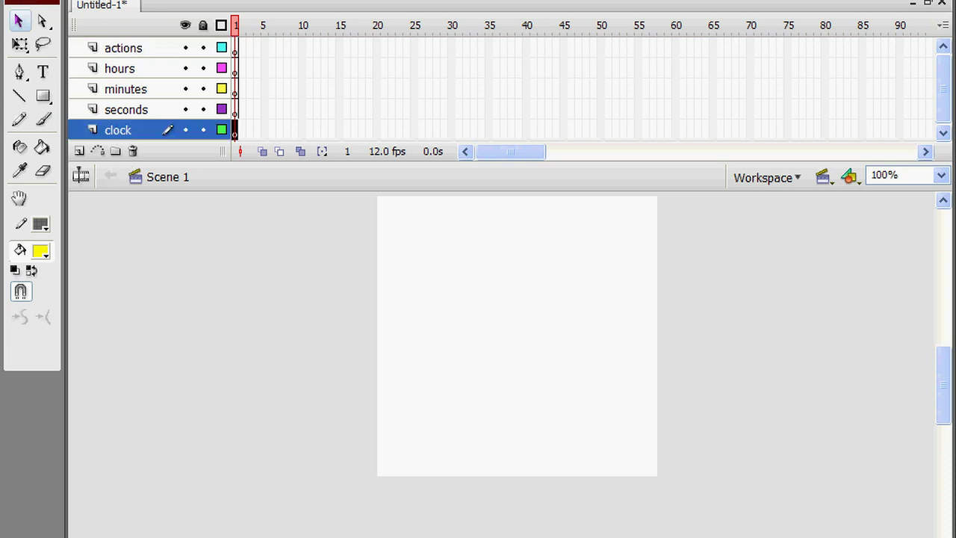
{"action": "key", "text": "alt+f"}
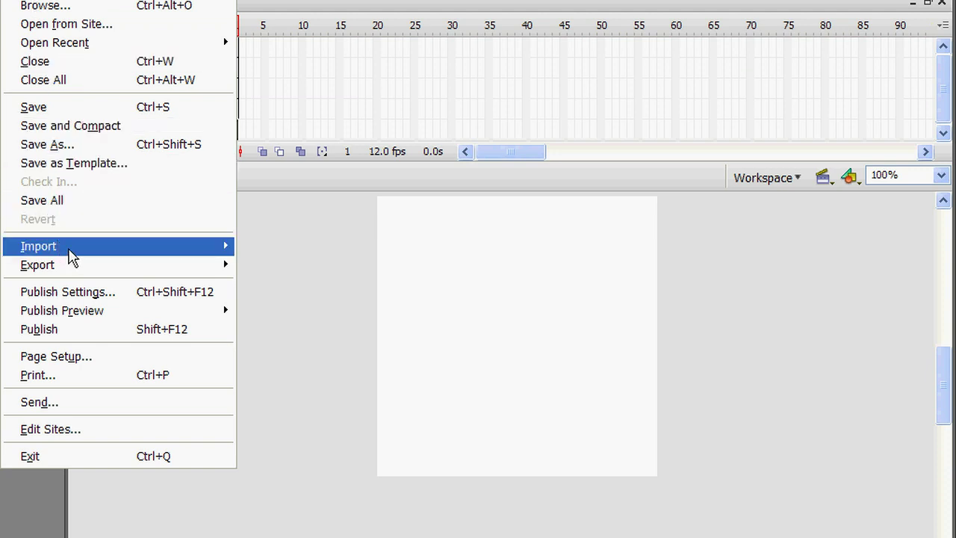
{"action": "mouse_move", "coordinate": [178, 253]}
{"action": "left_click", "coordinate": [272, 252]}
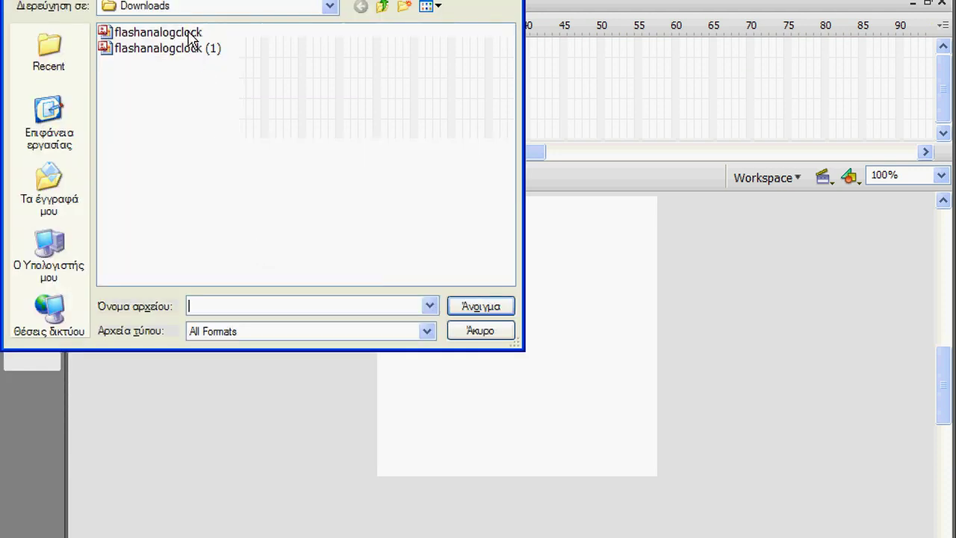
{"action": "left_click", "coordinate": [191, 34]}
{"action": "left_click", "coordinate": [478, 306]}
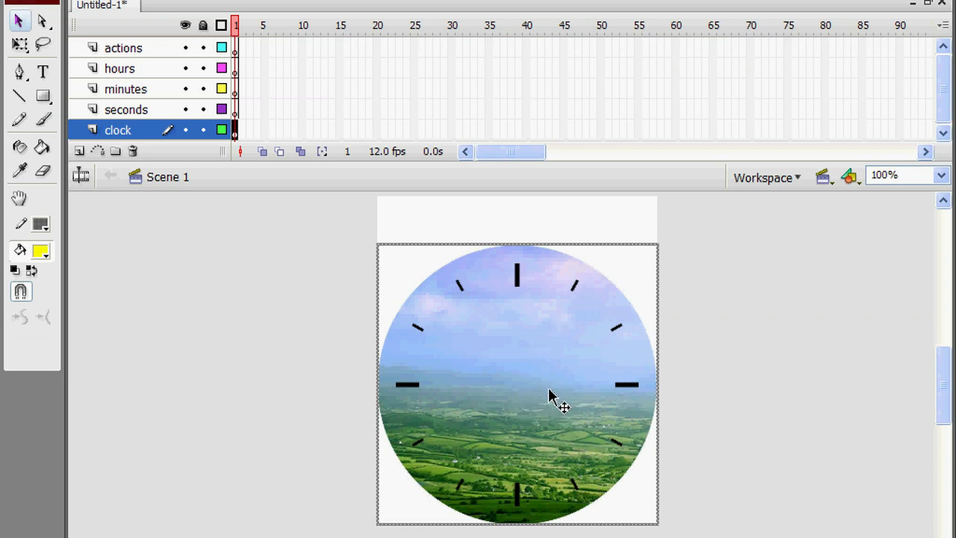
Set the clock bitmap's Y position to 0.0 in its properties and lock the clock layer.
{"action": "scroll", "coordinate": [479, 359], "scroll_direction": "right", "scroll_amount": 2}
{"action": "scroll", "coordinate": [478, 359], "scroll_direction": "left", "scroll_amount": 2}
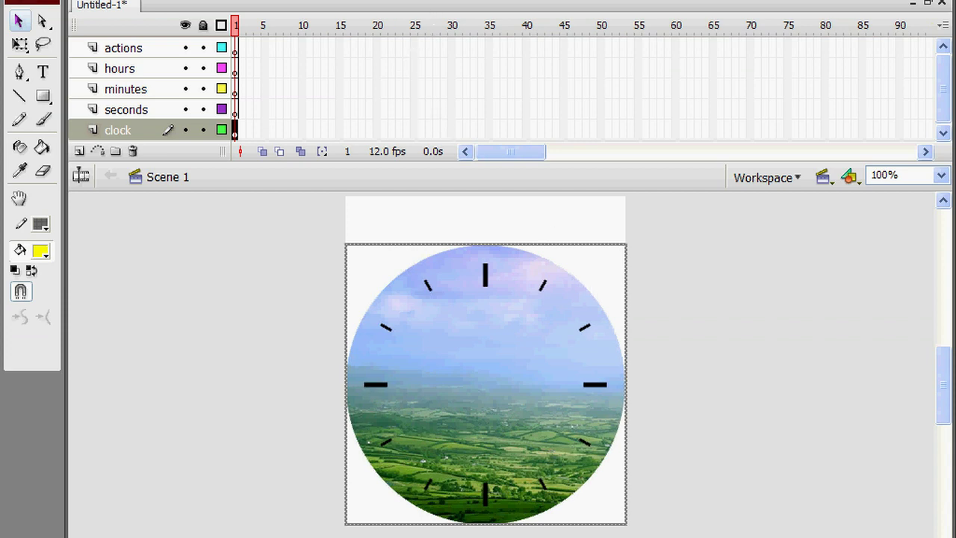
{"action": "key", "text": "alt+w"}
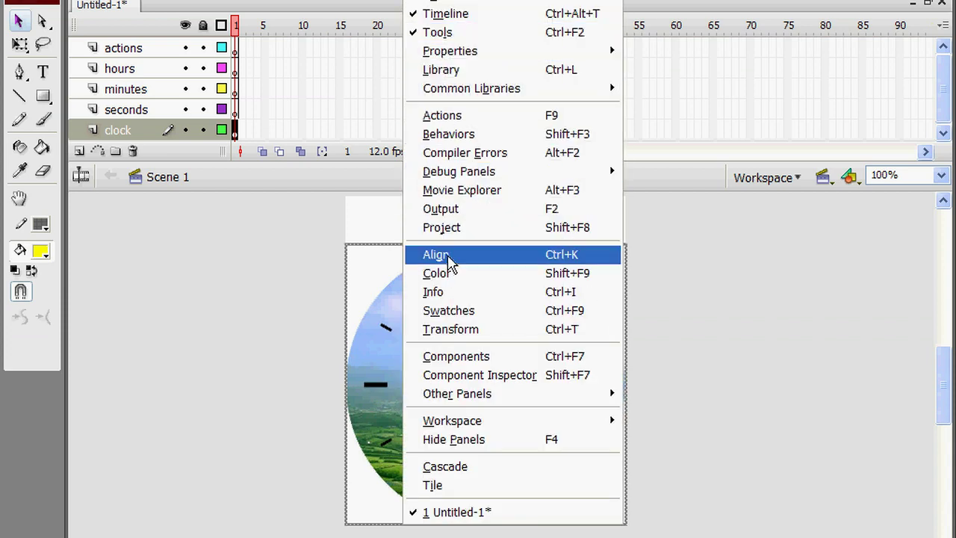
{"action": "mouse_move", "coordinate": [526, 55]}
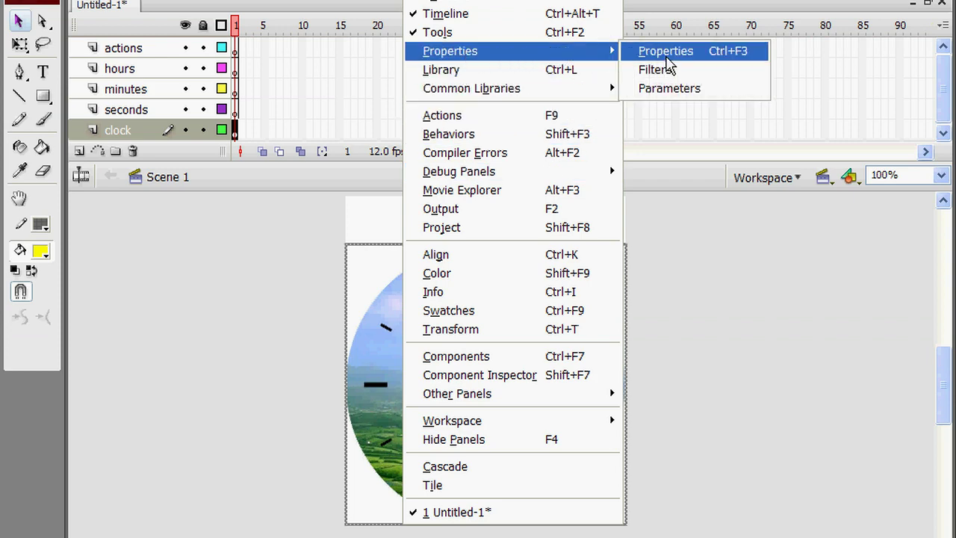
{"action": "left_click", "coordinate": [663, 52]}
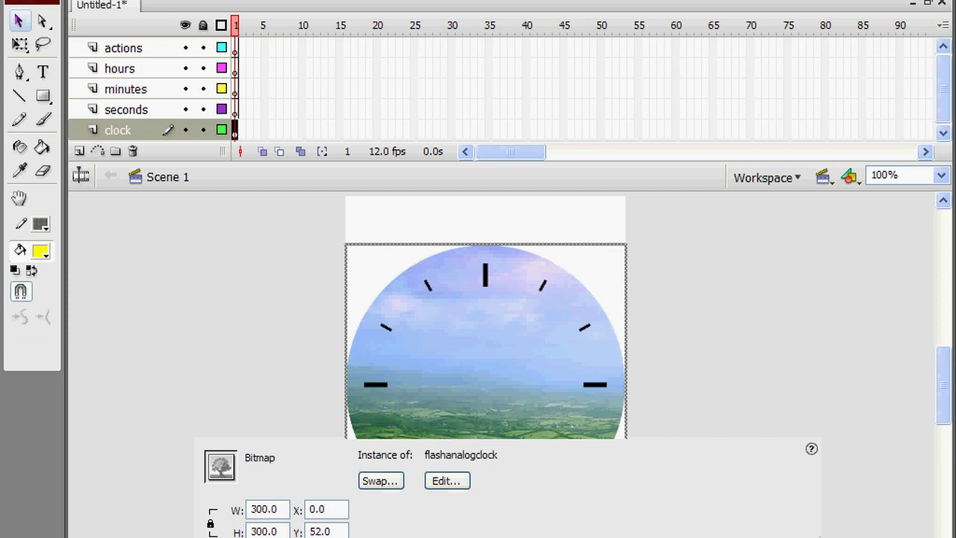
{"action": "type", "text": "0.0"}
{"action": "key", "text": "Return"}
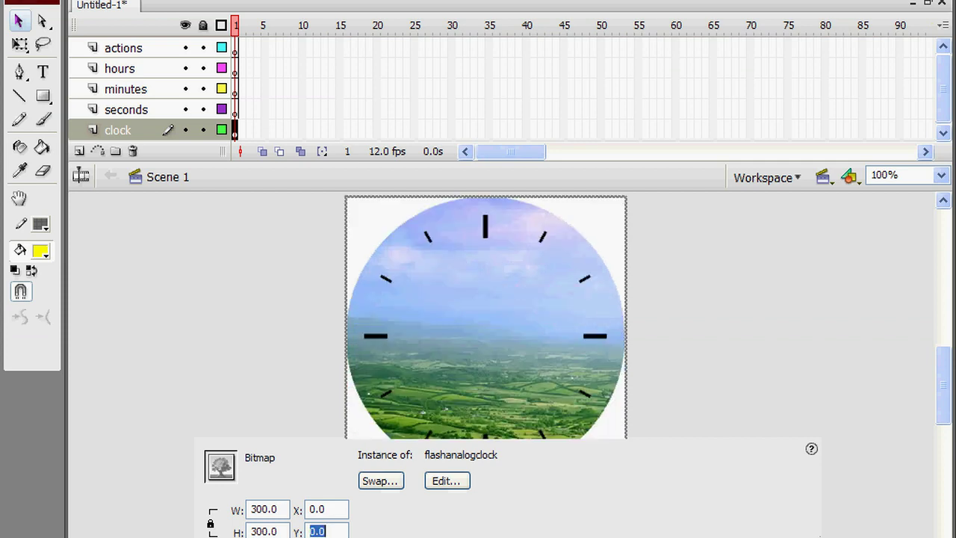
{"action": "left_click", "coordinate": [809, 437]}
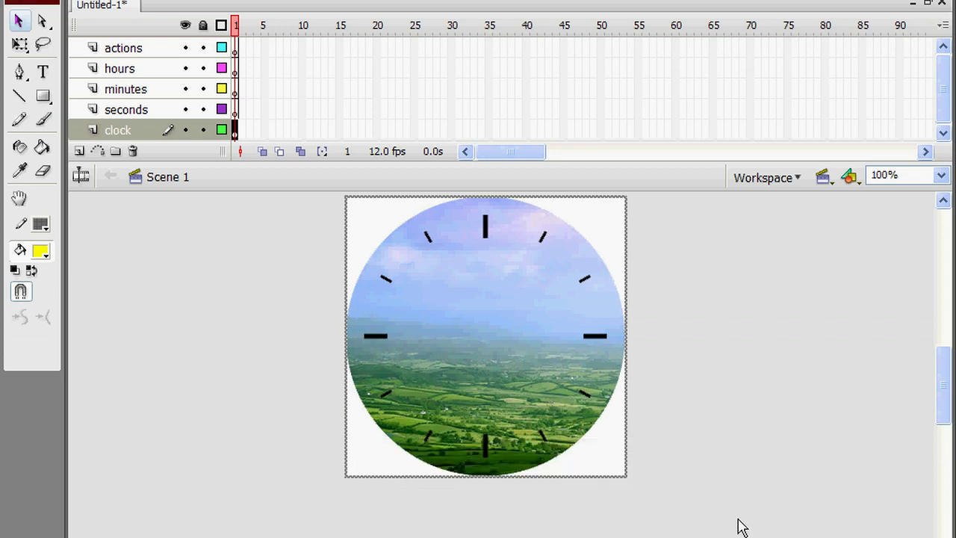
{"action": "left_click", "coordinate": [203, 131]}
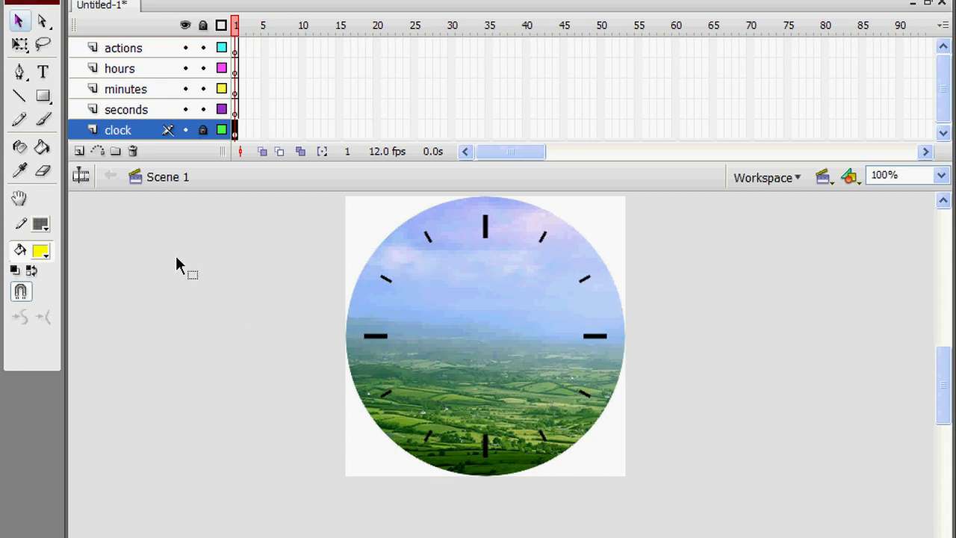
Draw a vertical line on the hours layer beside the stage and set its height to 60.
{"action": "left_click", "coordinate": [121, 71]}
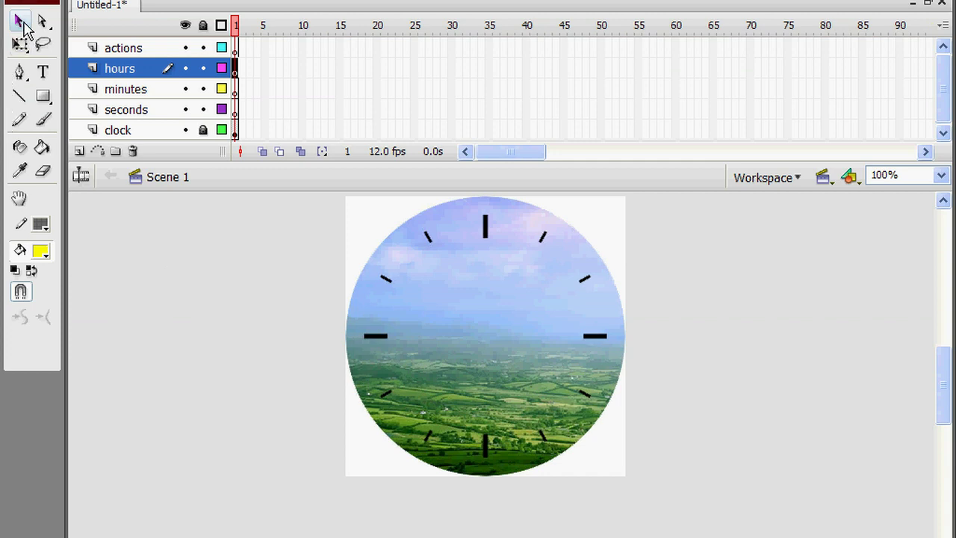
{"action": "left_click", "coordinate": [20, 96]}
{"action": "left_click_drag", "start_coordinate": [125, 233], "coordinate": [124, 343]}
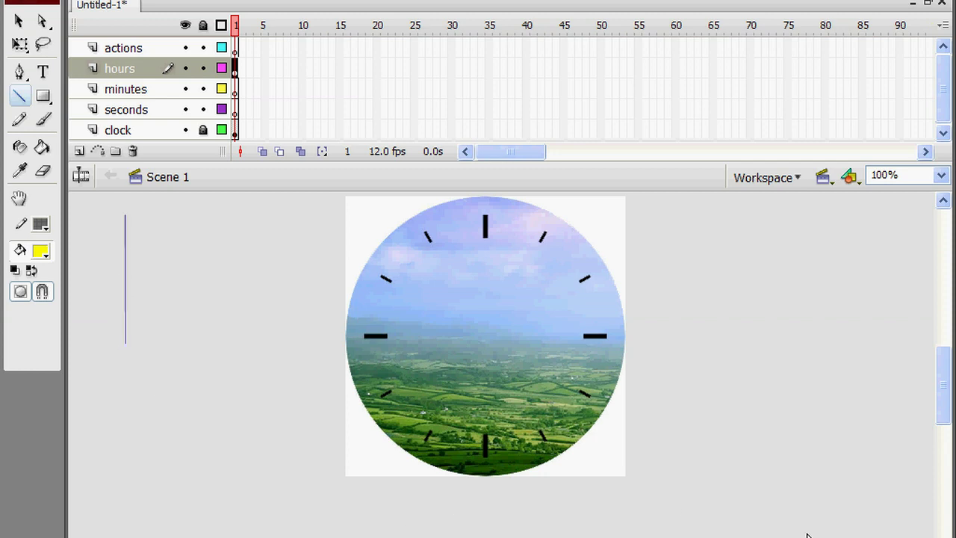
{"action": "left_click_drag", "start_coordinate": [789, 535], "coordinate": [774, 447]}
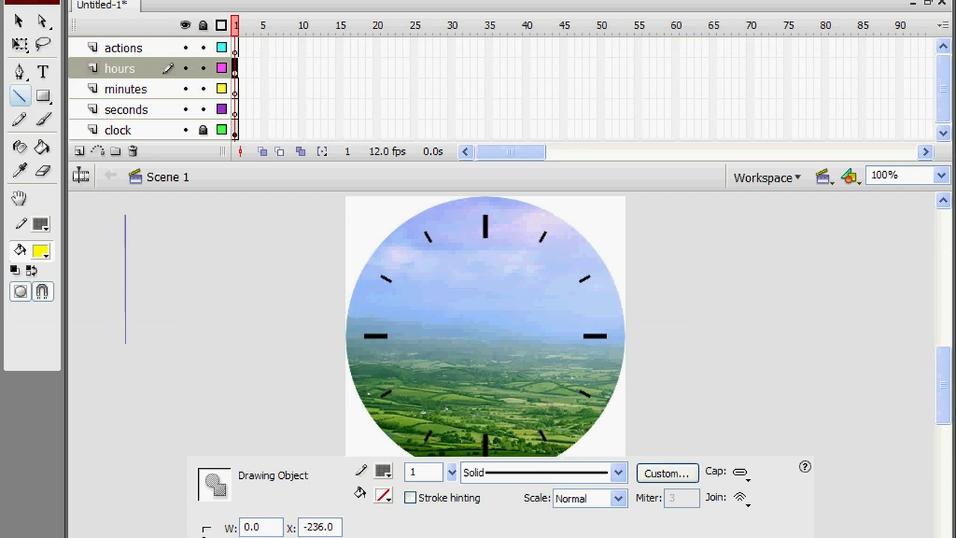
{"action": "left_click_drag", "start_coordinate": [125, 344], "coordinate": [125, 270]}
Set the hour line's stroke thickness to 5 and its cap style to Square.
{"action": "left_click", "coordinate": [388, 476]}
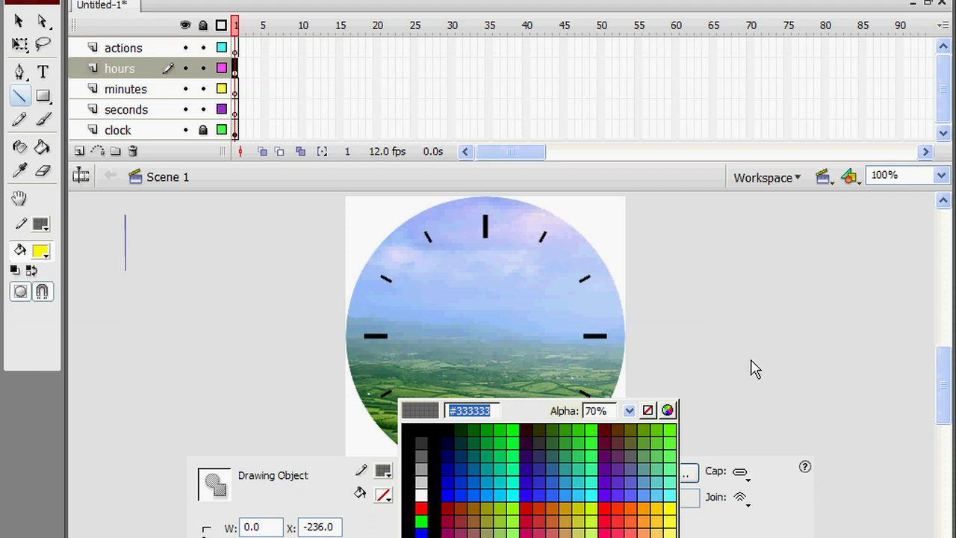
{"action": "key", "text": "Escape"}
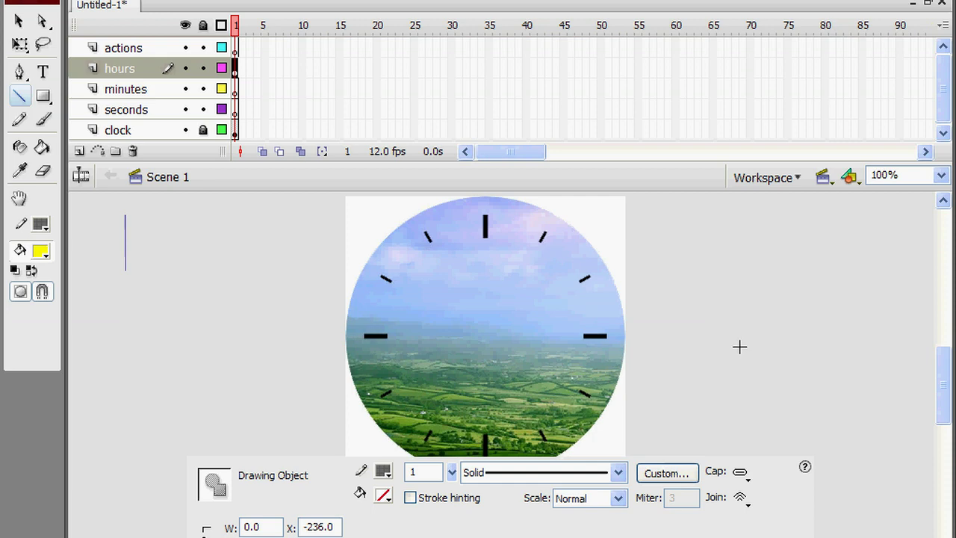
{"action": "left_click", "coordinate": [452, 473]}
{"action": "left_click_drag", "start_coordinate": [451, 475], "coordinate": [457, 472]}
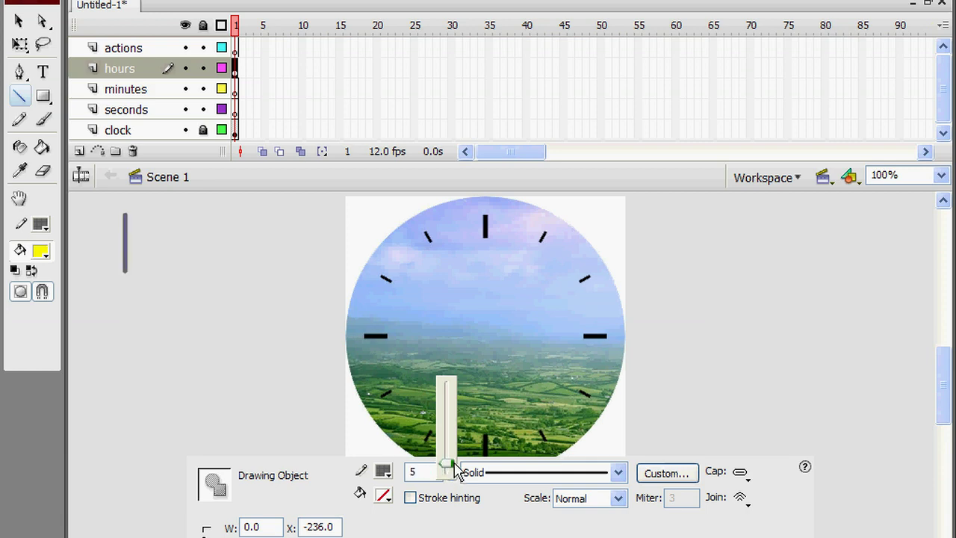
{"action": "left_click", "coordinate": [456, 524]}
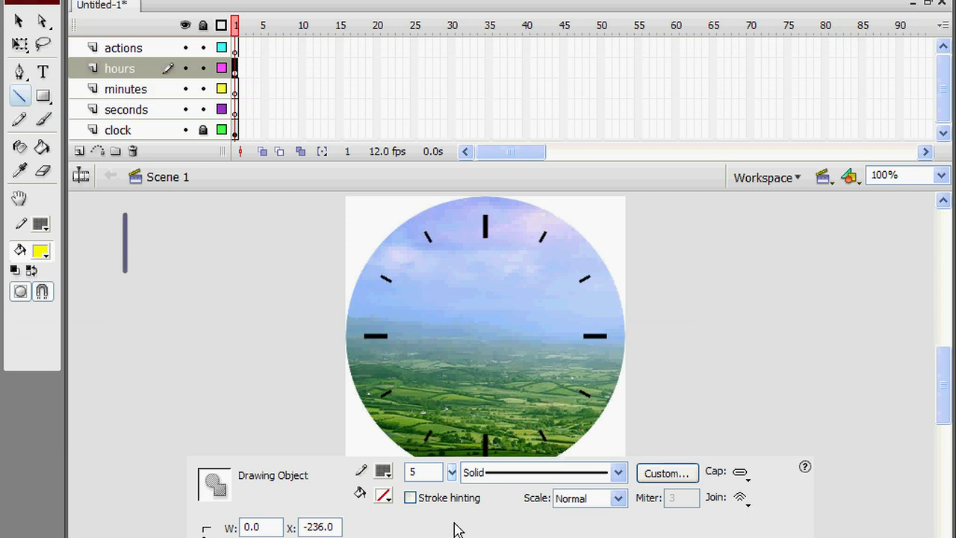
{"action": "left_click", "coordinate": [749, 481]}
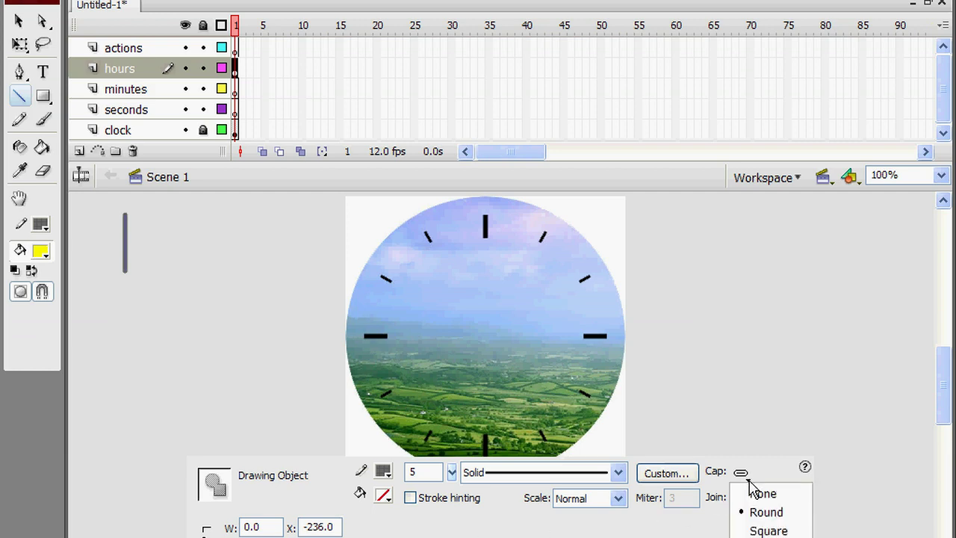
{"action": "left_click", "coordinate": [757, 531]}
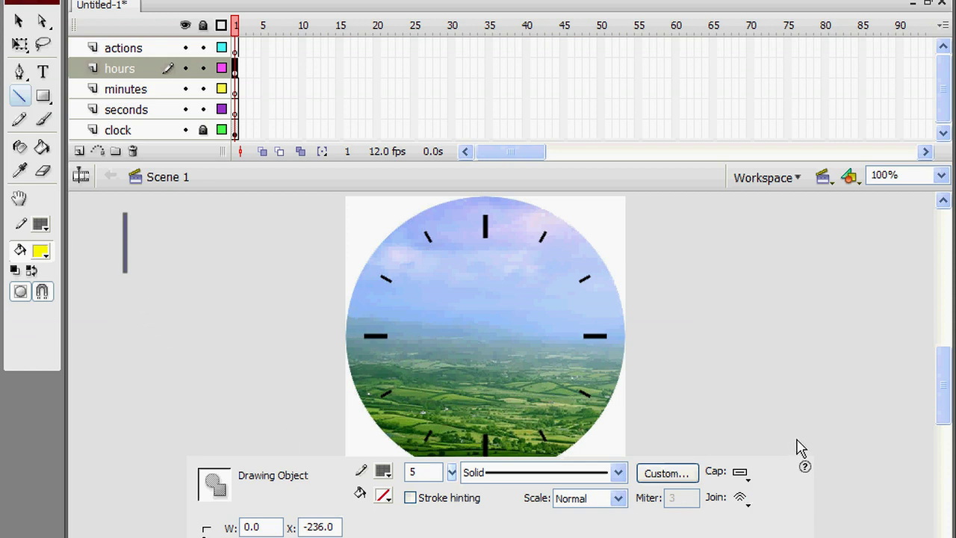
{"action": "key", "text": "ctrl+F3"}
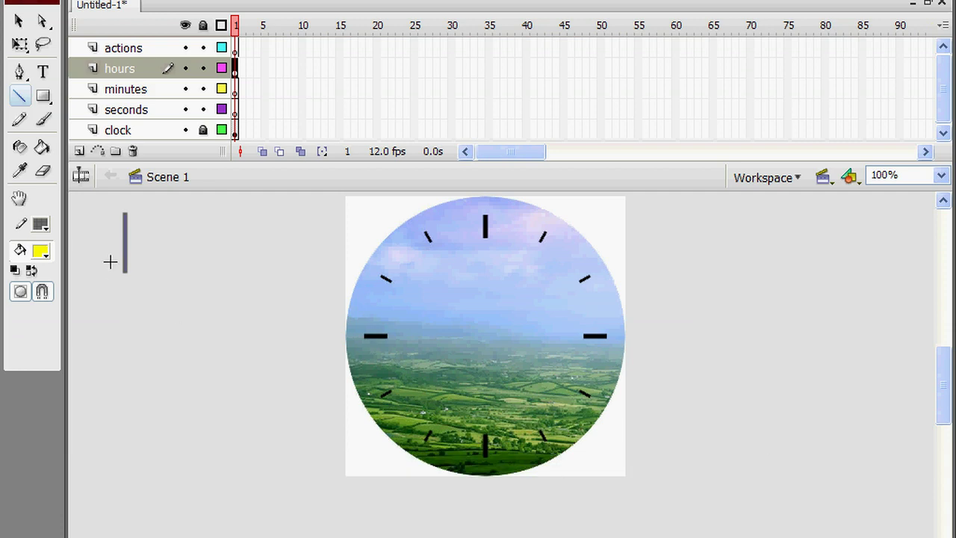
Convert the hour line to a movie clip symbol named hoursMC with its registration point at bottom centre.
{"action": "left_click", "coordinate": [19, 24]}
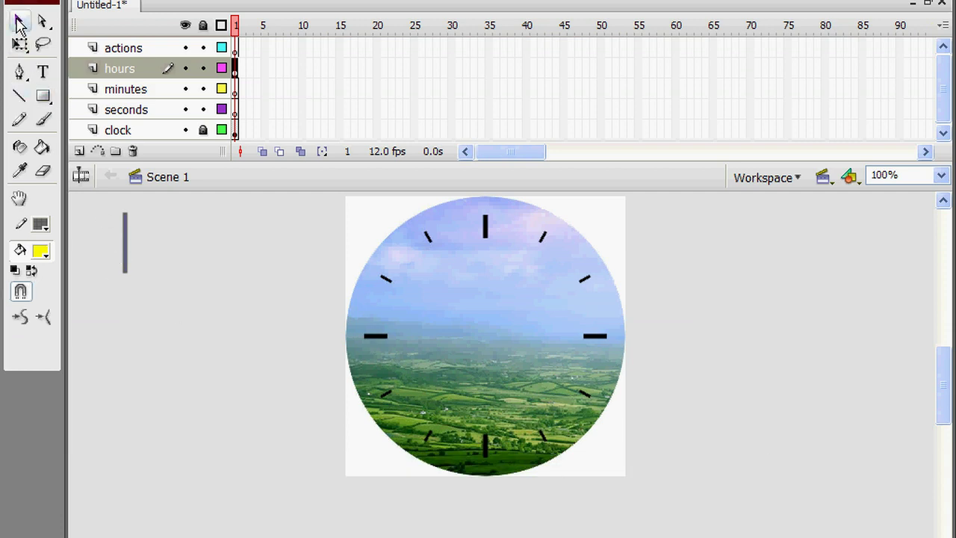
{"action": "right_click", "coordinate": [124, 229]}
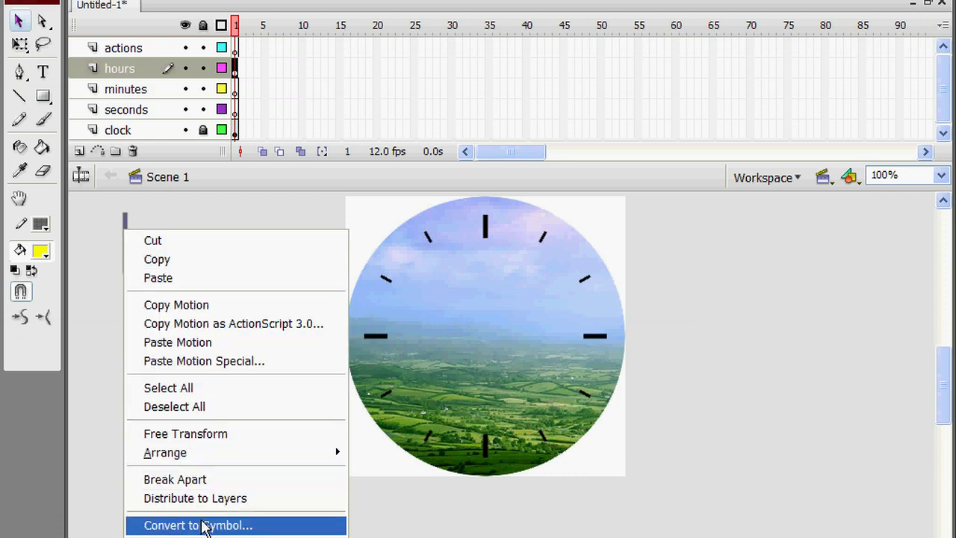
{"action": "left_click", "coordinate": [202, 525]}
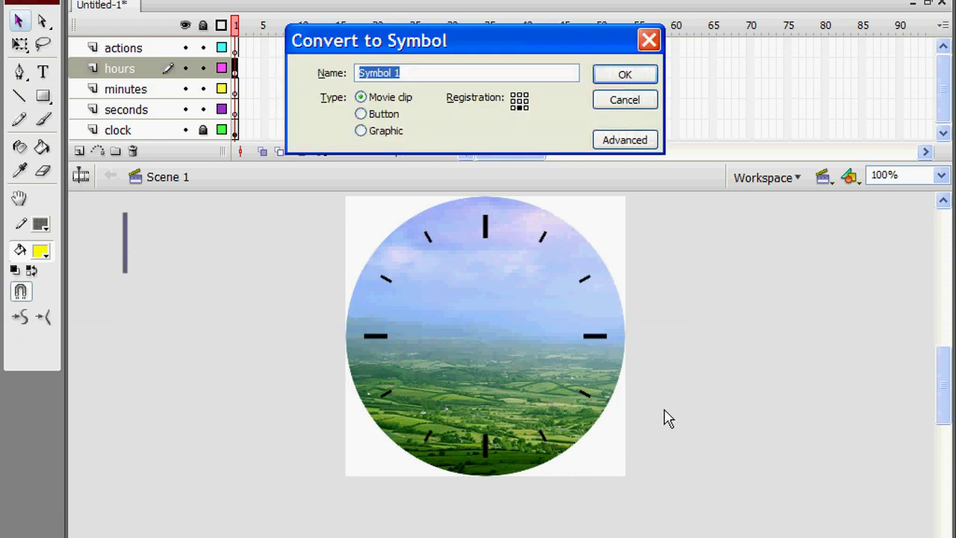
{"action": "key", "text": "BackSpace"}
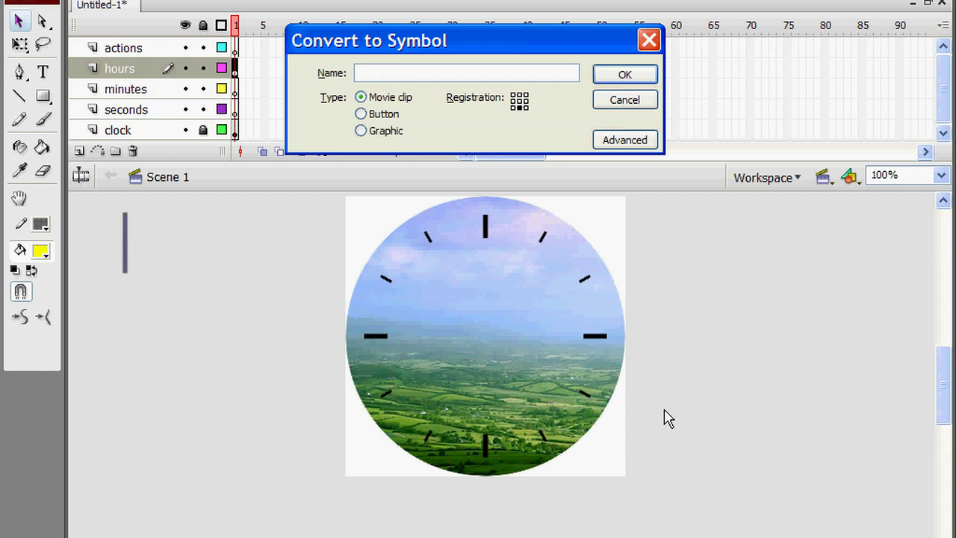
{"action": "type", "text": "hoursMC"}
{"action": "left_click", "coordinate": [624, 76]}
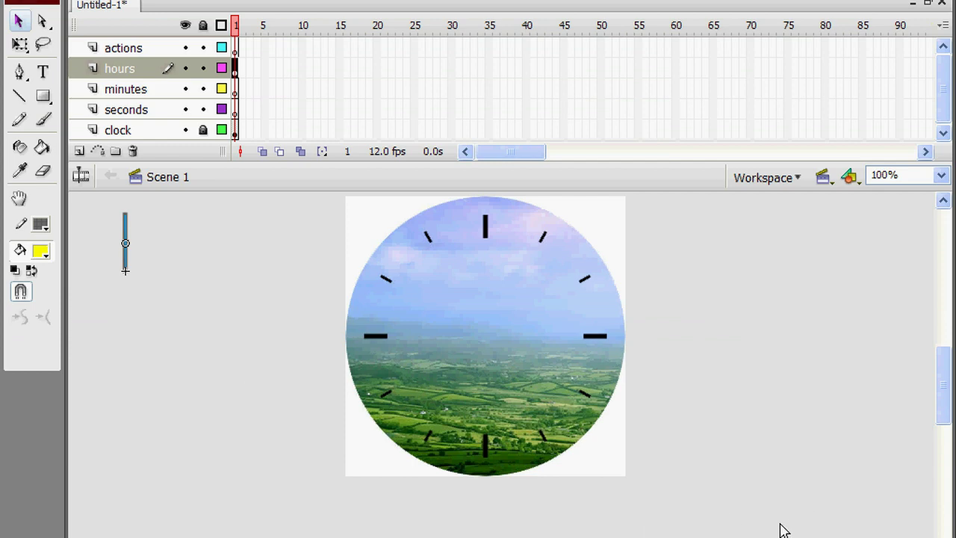
Set the hoursMC instance's X position to 0.
{"action": "key", "text": "ctrl+F3"}
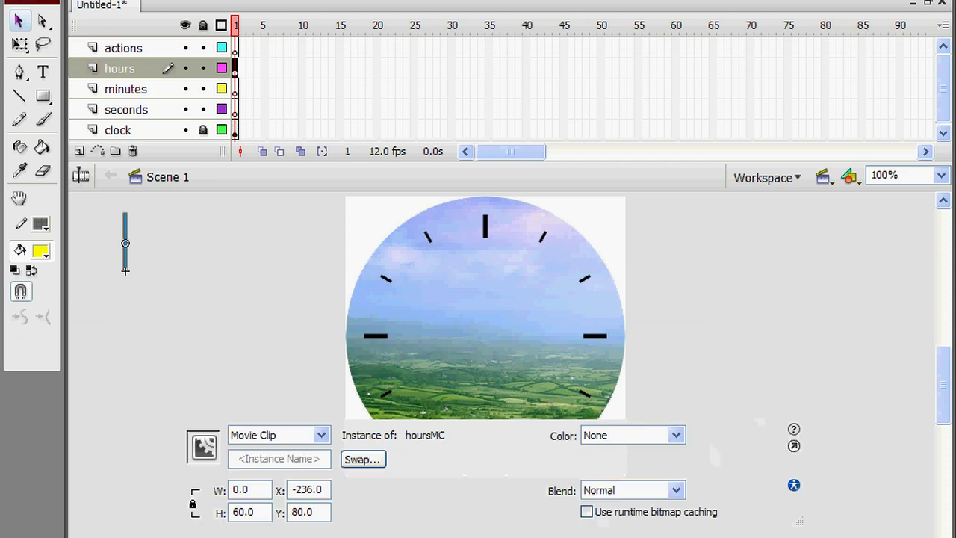
{"action": "left_click_drag", "start_coordinate": [412, 416], "coordinate": [404, 446]}
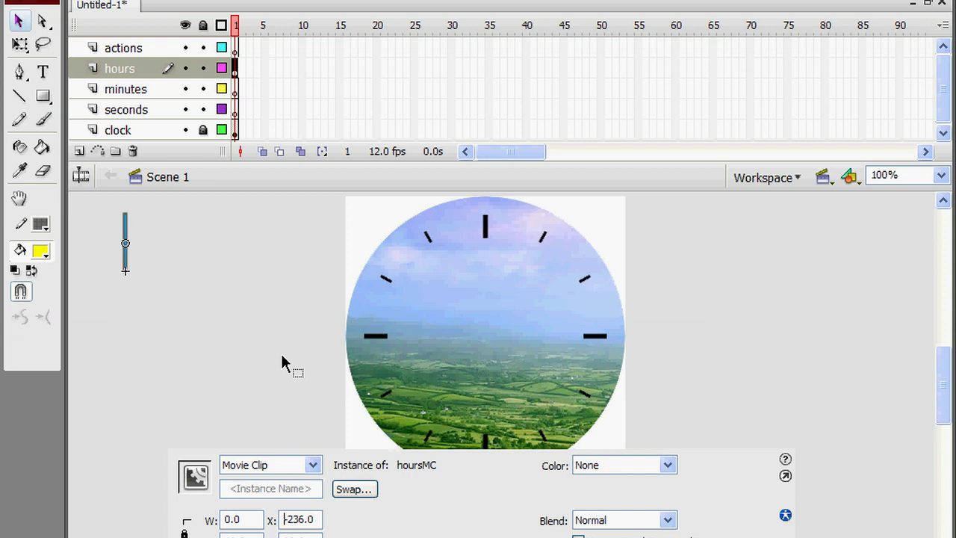
{"action": "key", "text": "Delete"}
{"action": "key", "text": "Delete"}
{"action": "key", "text": "Delete"}
{"action": "key", "text": "Delete"}
{"action": "key", "text": "Delete"}
{"action": "type", "text": "0"}
{"action": "key", "text": "Return"}
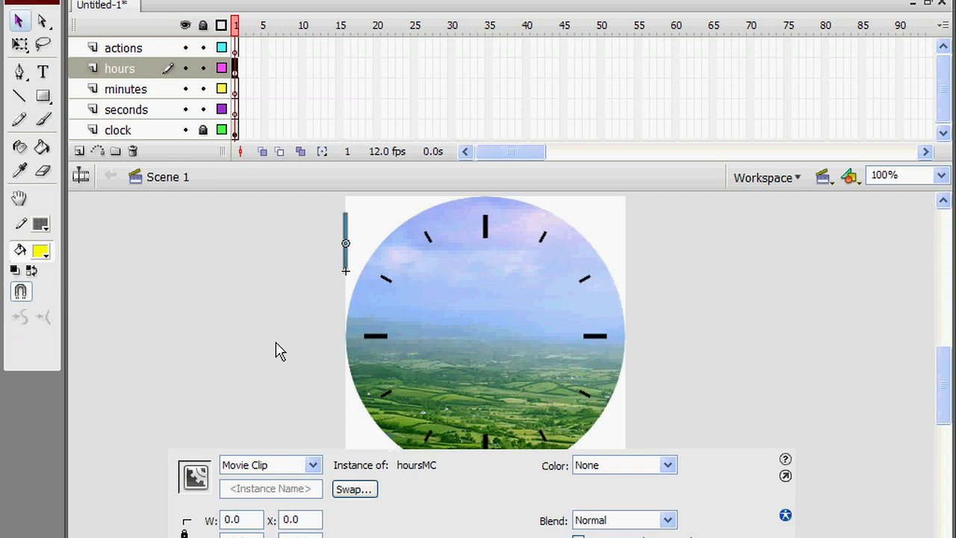
Lower the hour hand until its base is level with the clock's centre and name the instance hours_mc.
{"action": "left_click", "coordinate": [253, 491]}
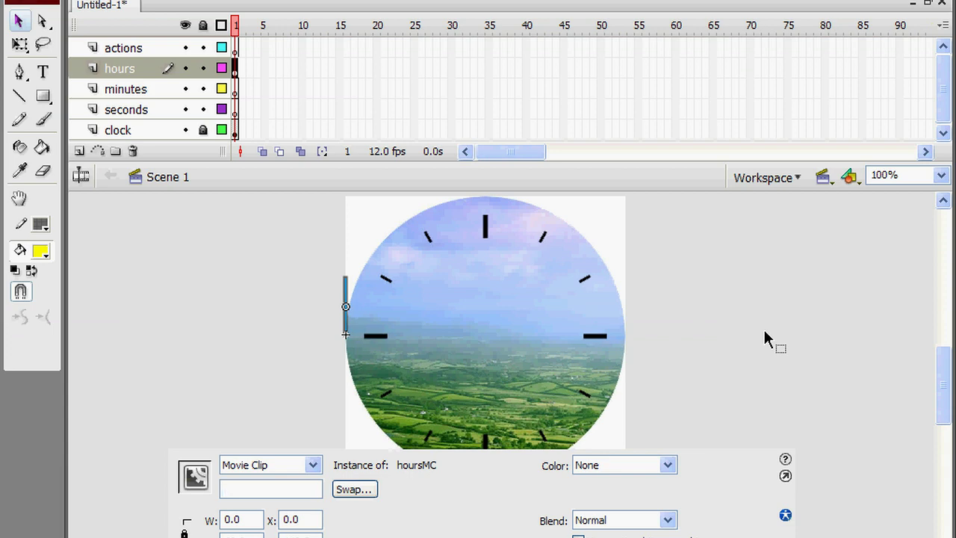
{"action": "type", "text": "hours_mc"}
{"action": "key", "text": "Return"}
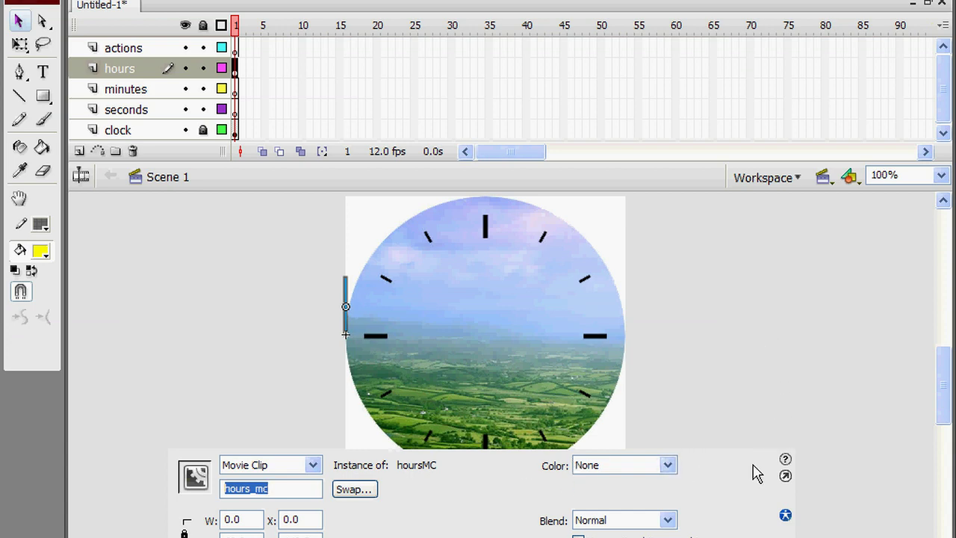
{"action": "key", "text": "ctrl+F3"}
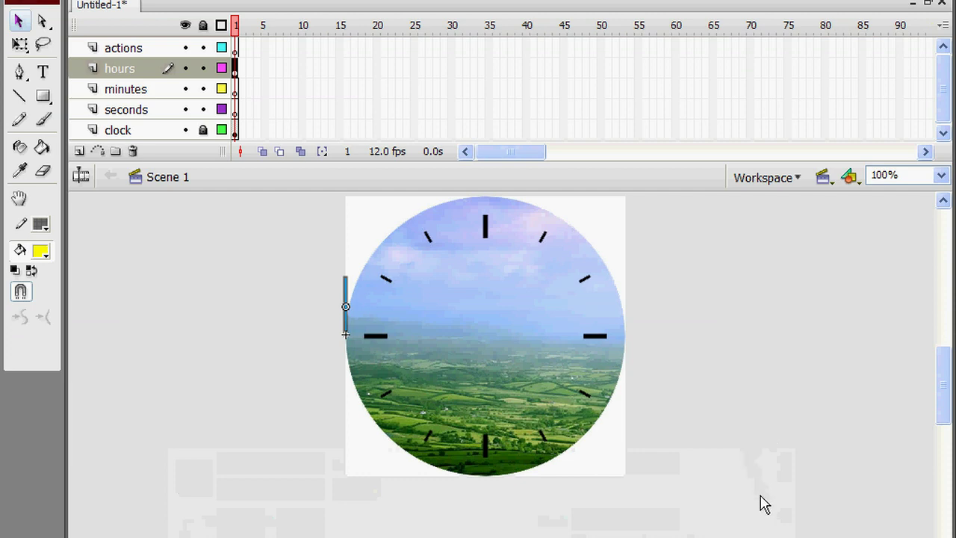
Align the hour hand to the stage's horizontal centre.
{"action": "left_click", "coordinate": [422, 0]}
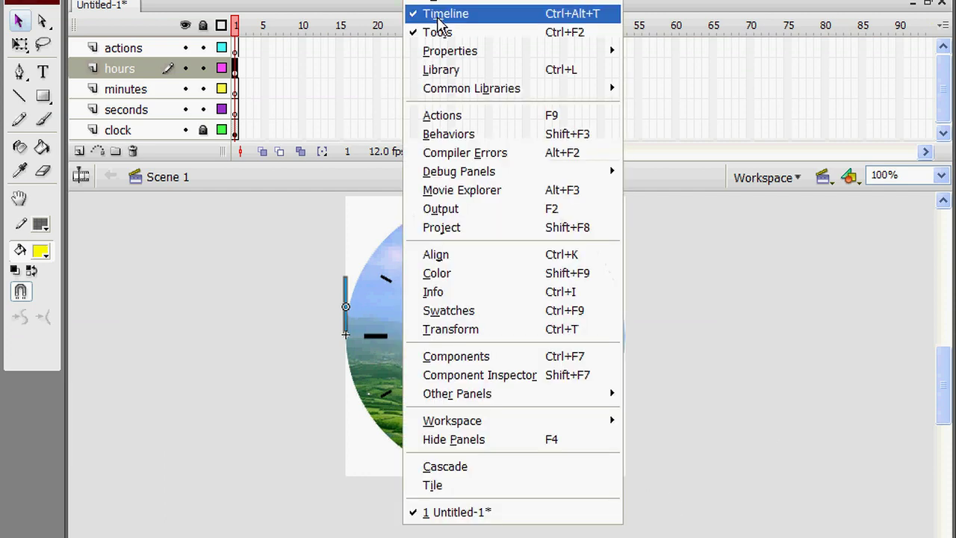
{"action": "left_click", "coordinate": [446, 262]}
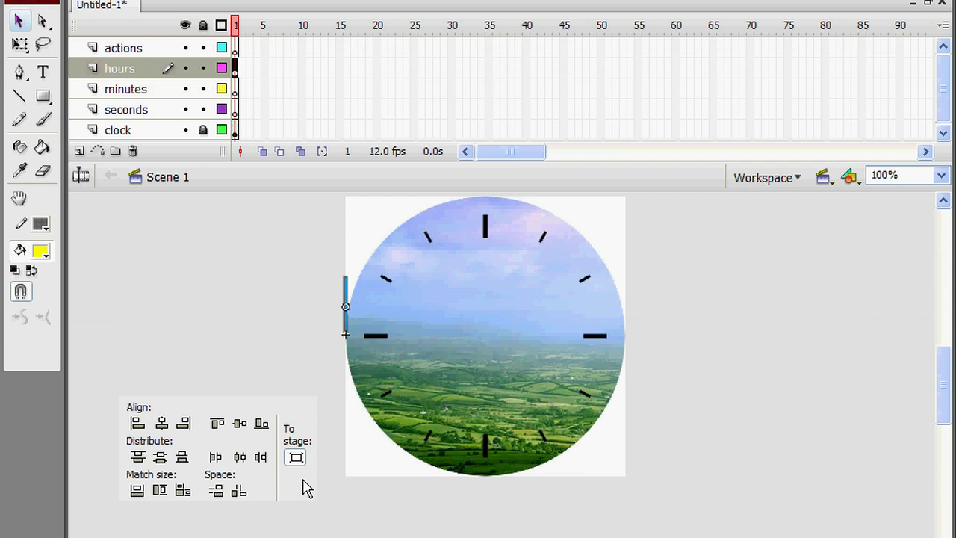
{"action": "left_click", "coordinate": [296, 458]}
{"action": "left_click", "coordinate": [162, 423]}
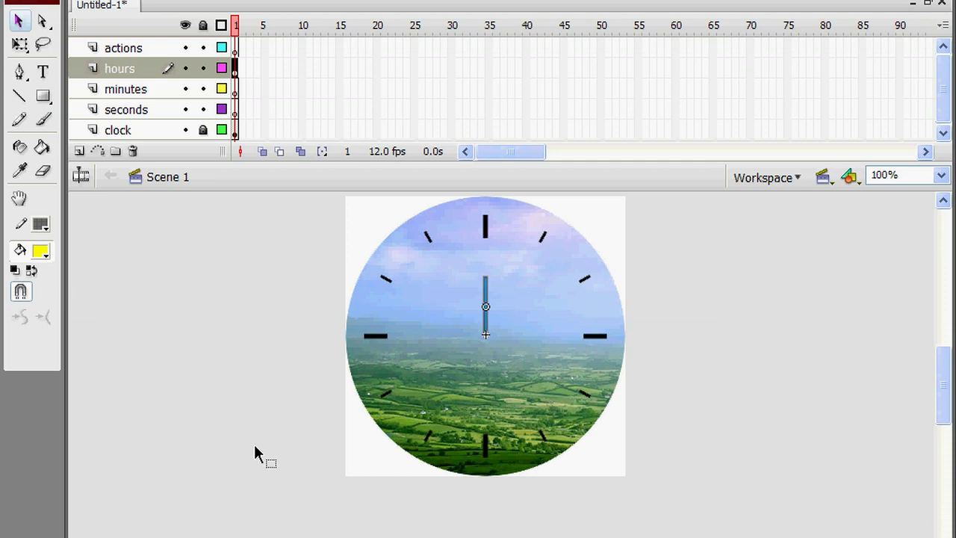
Draw a vertical line on the minutes layer beside the stage and shorten it, keeping it longer than the hour hand.
{"action": "left_click", "coordinate": [127, 90]}
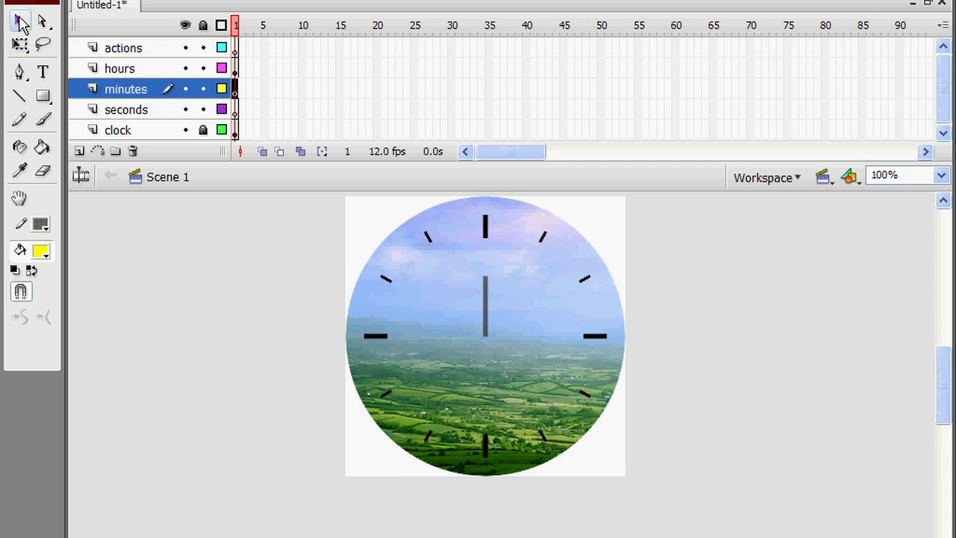
{"action": "left_click", "coordinate": [18, 98]}
{"action": "mouse_move", "coordinate": [125, 222]}
{"action": "left_mouse_down"}
{"action": "mouse_move", "coordinate": [136, 370]}
{"action": "mouse_move", "coordinate": [124, 370]}
{"action": "left_mouse_up"}
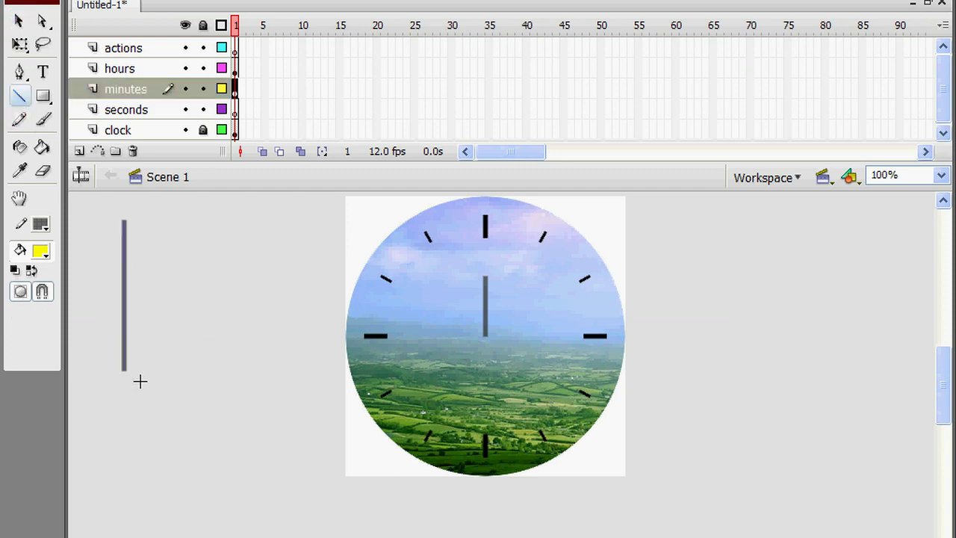
{"action": "left_click_drag", "start_coordinate": [290, 522], "coordinate": [305, 449]}
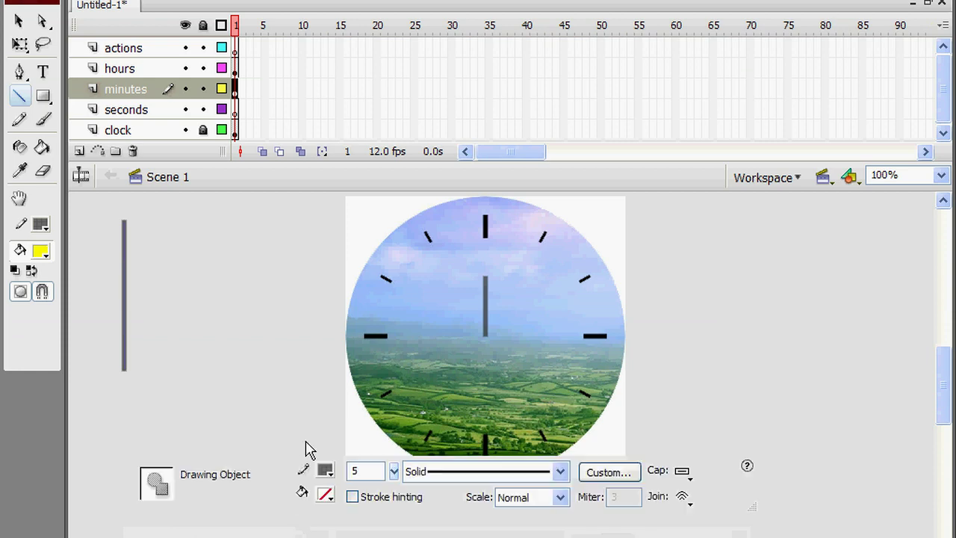
{"action": "left_click", "coordinate": [752, 509]}
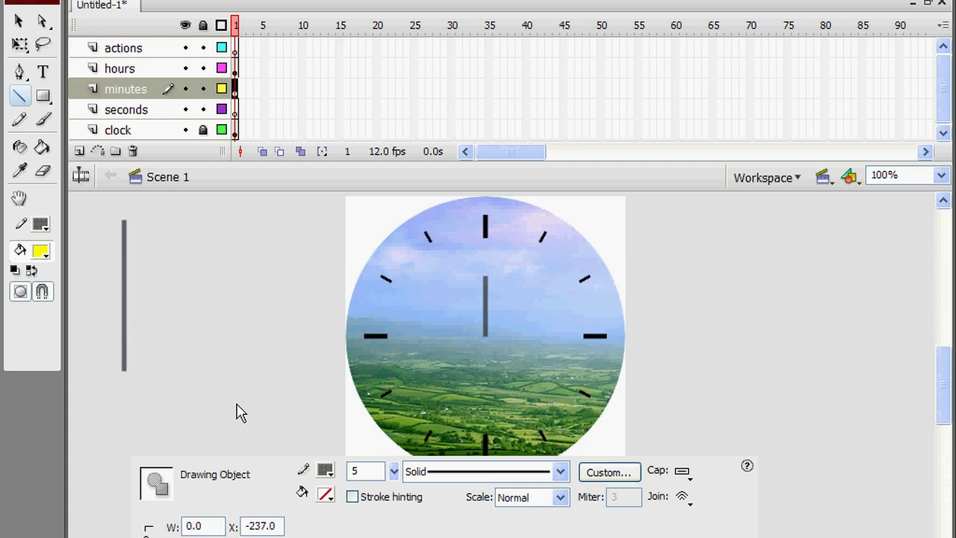
{"action": "key", "text": "ctrl+z"}
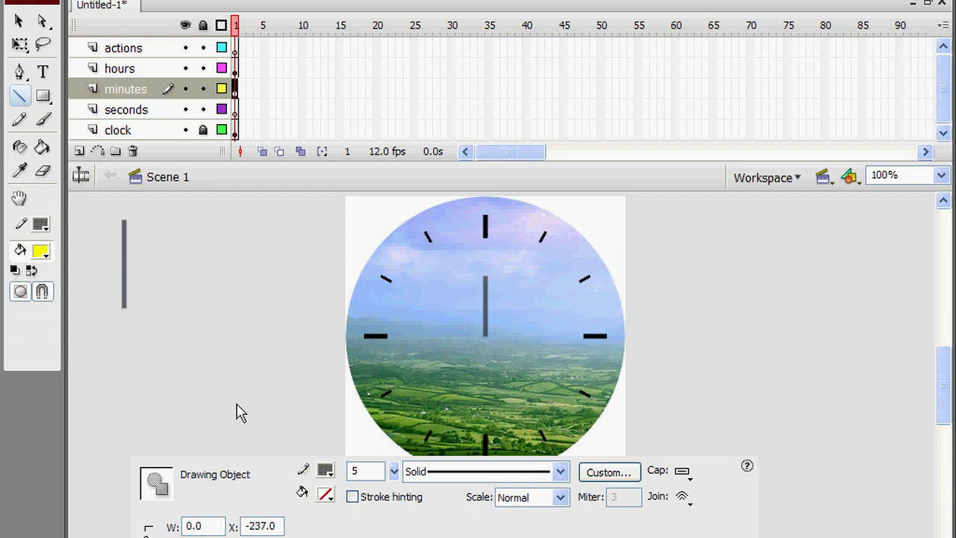
Convert the minute line to a movie clip symbol named minutesMC with its registration point at bottom centre.
{"action": "left_click", "coordinate": [20, 24]}
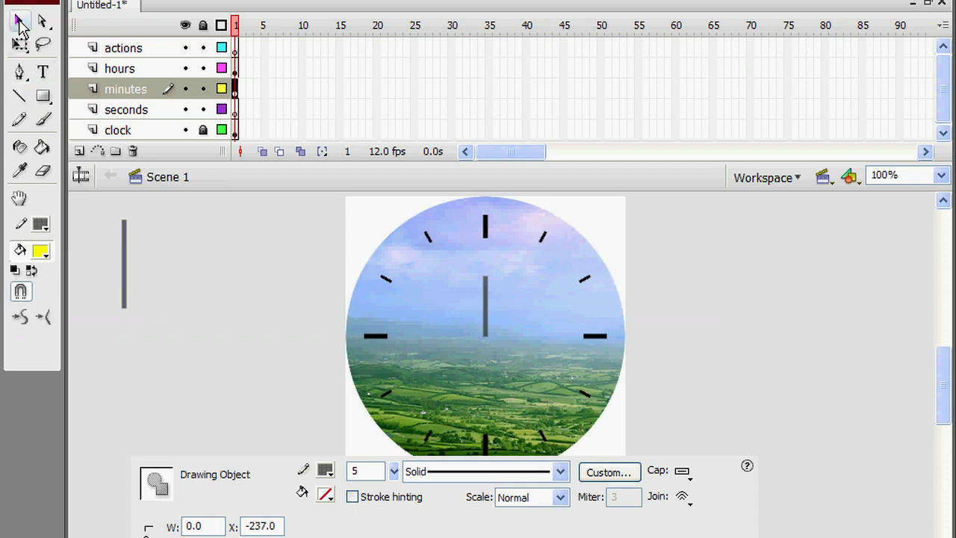
{"action": "right_click", "coordinate": [124, 254]}
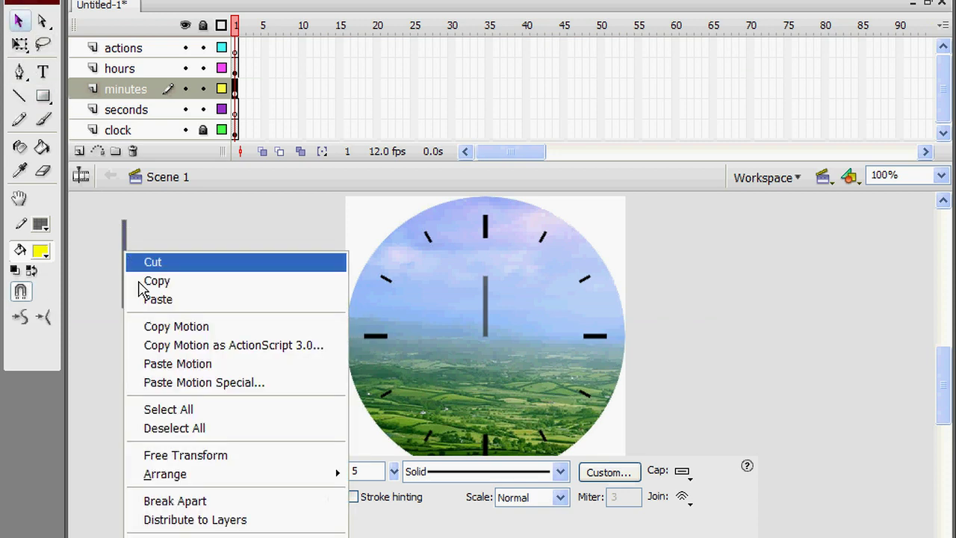
{"action": "left_click", "coordinate": [194, 537]}
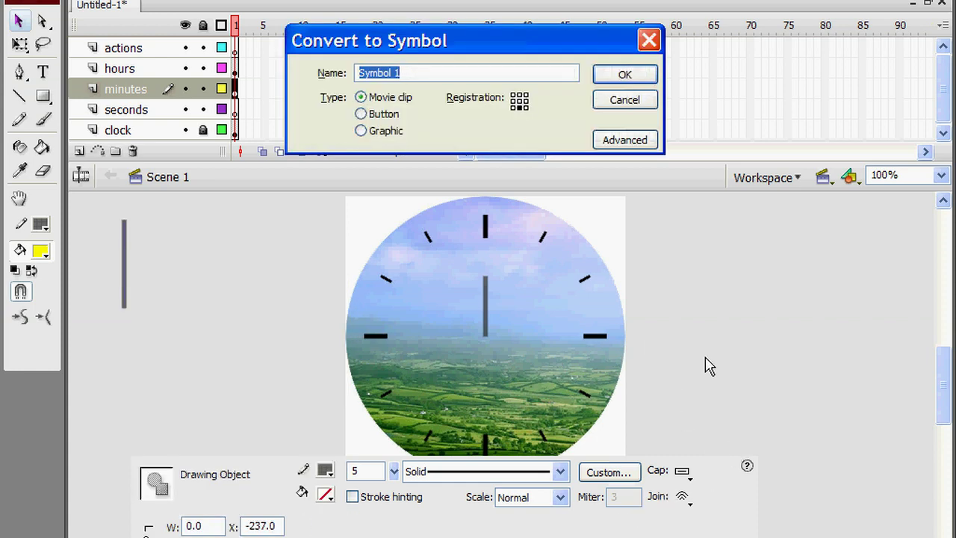
{"action": "key", "text": "BackSpace"}
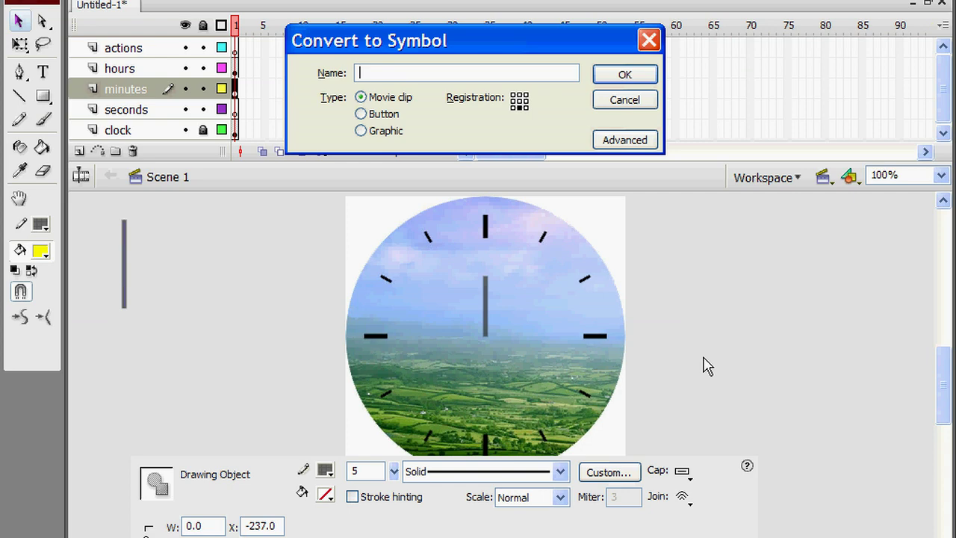
{"action": "type", "text": "minutesMC"}
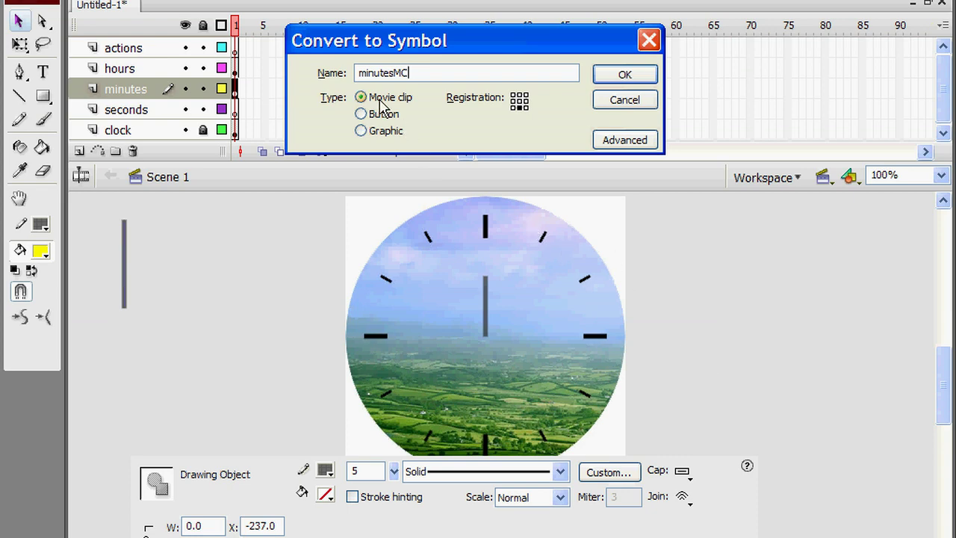
{"action": "left_click", "coordinate": [626, 75]}
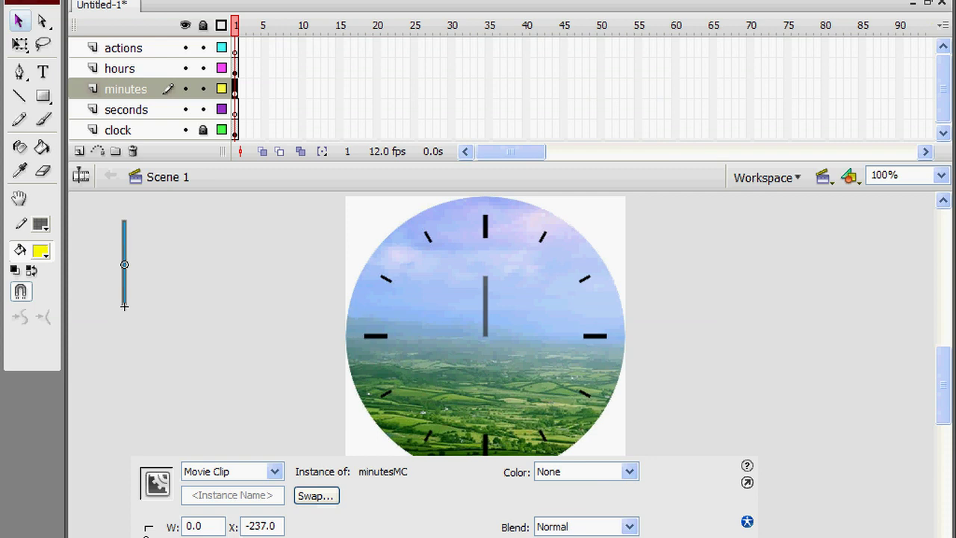
Set the minute hand's X position to 0.
{"action": "left_click", "coordinate": [246, 526]}
{"action": "key", "text": "Delete"}
{"action": "key", "text": "Delete"}
{"action": "key", "text": "Delete"}
{"action": "key", "text": "Delete"}
{"action": "key", "text": "Delete"}
{"action": "type", "text": "0"}
{"action": "key", "text": "Return"}
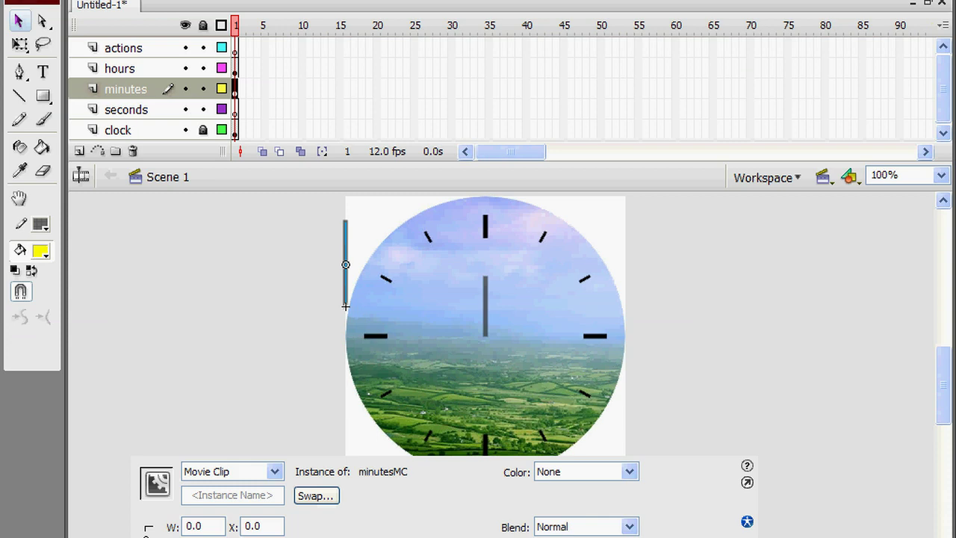
Lower the minute hand until its base is level with the clock's centre and name the instance minutes_mc.
{"action": "left_click", "coordinate": [217, 494]}
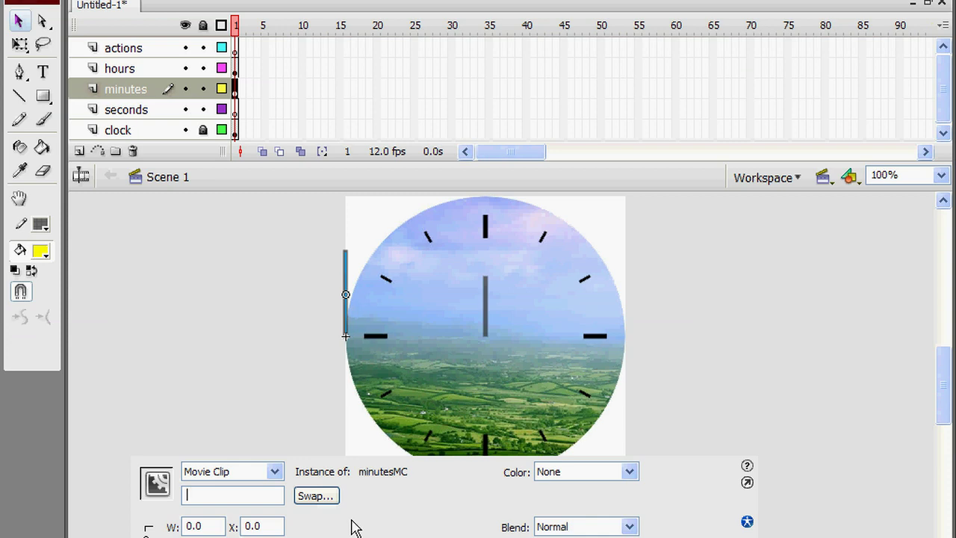
{"action": "type", "text": "minutes_mc"}
{"action": "key", "text": "Return"}
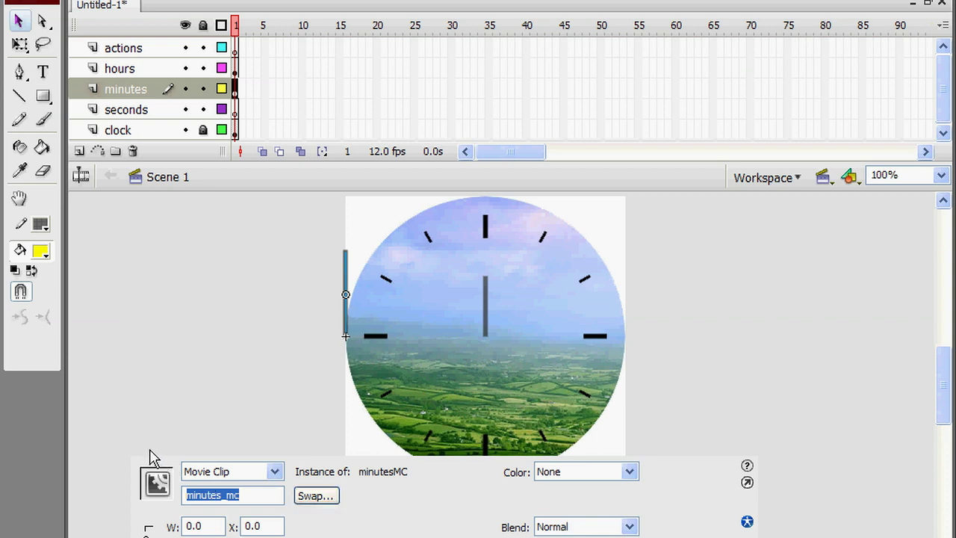
Align the minute hand to the stage's horizontal centre.
{"action": "key", "text": "ctrl+k"}
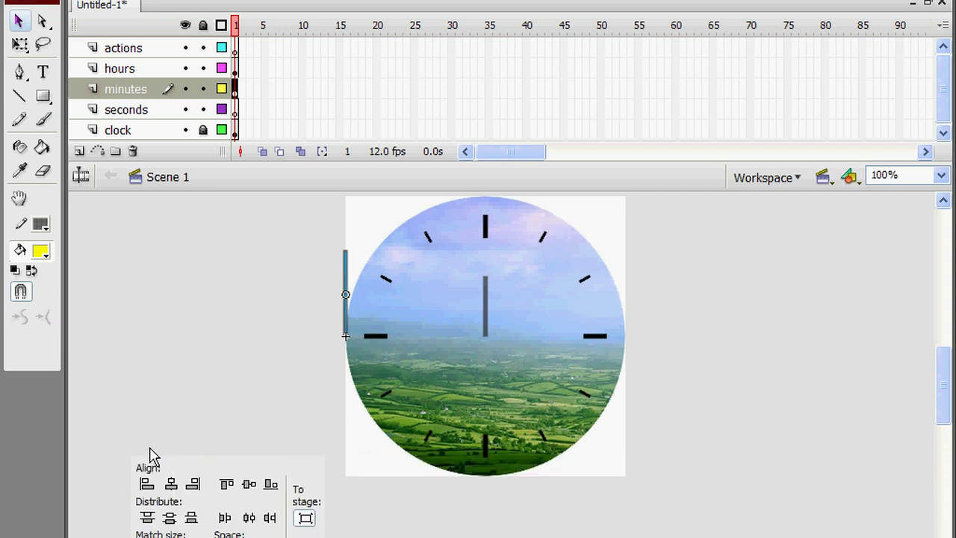
{"action": "left_click", "coordinate": [306, 520]}
{"action": "left_click", "coordinate": [171, 485]}
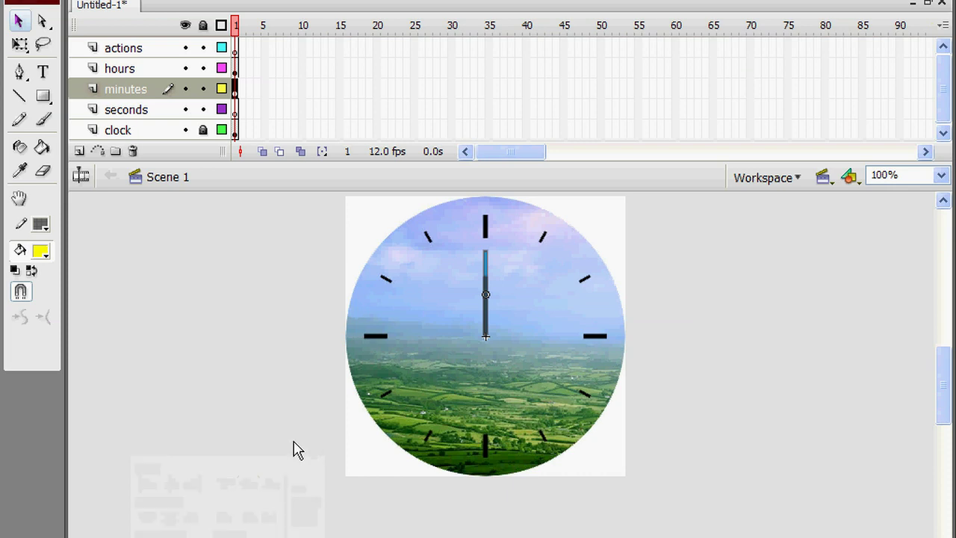
Draw a vertical line about 170 px tall on the seconds layer, beside the stage.
{"action": "left_click", "coordinate": [127, 118]}
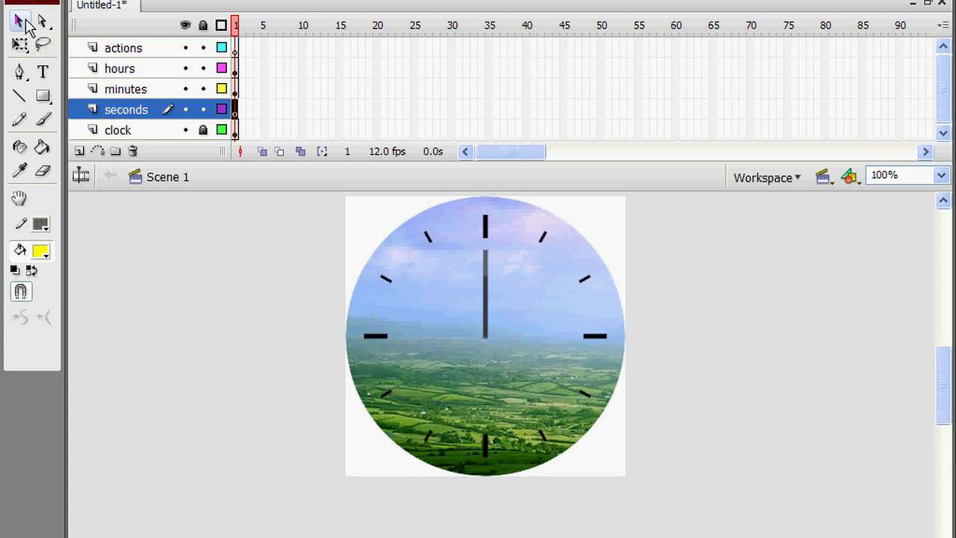
{"action": "left_click", "coordinate": [19, 97]}
{"action": "left_click_drag", "start_coordinate": [121, 215], "coordinate": [122, 372]}
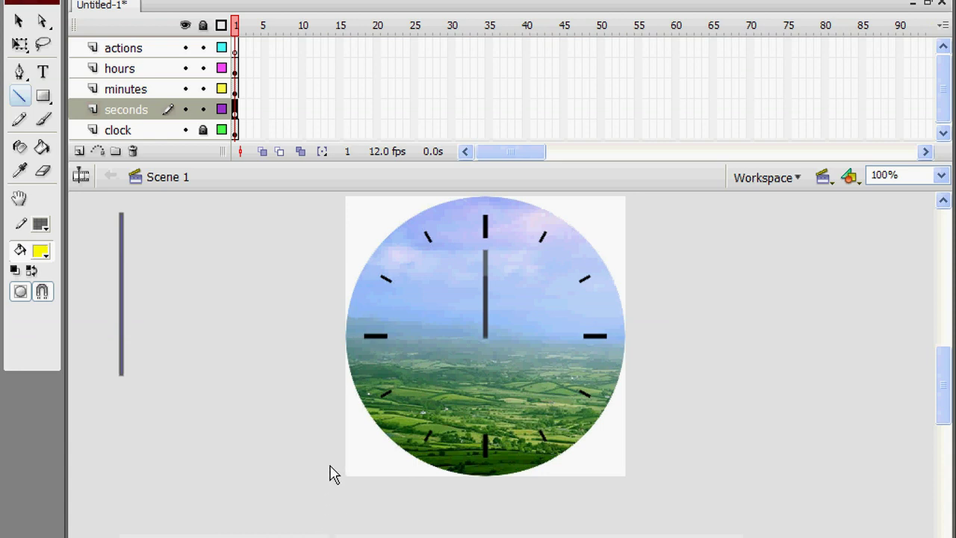
Set the seconds line's stroke colour to dark red #990000 with 70% alpha.
{"action": "key", "text": "ctrl+F3"}
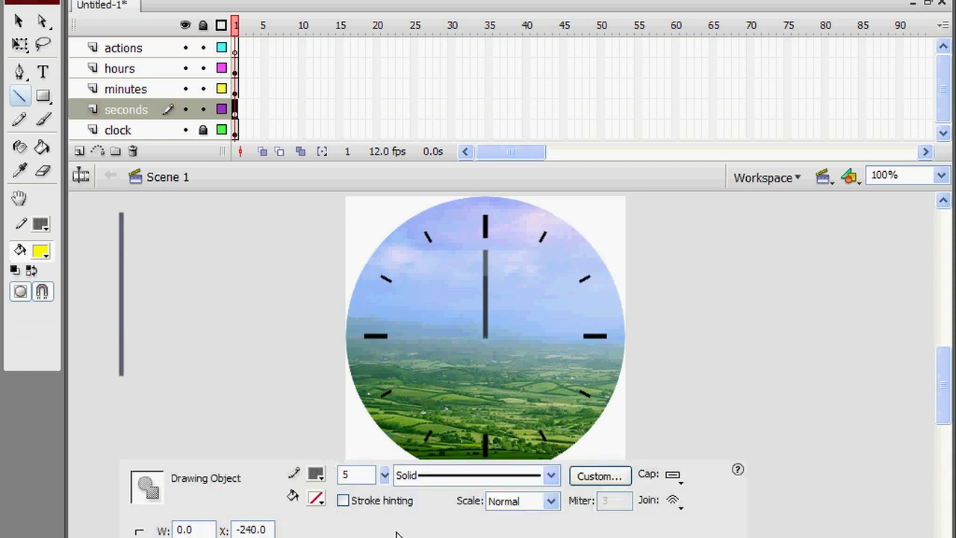
{"action": "left_click", "coordinate": [320, 477]}
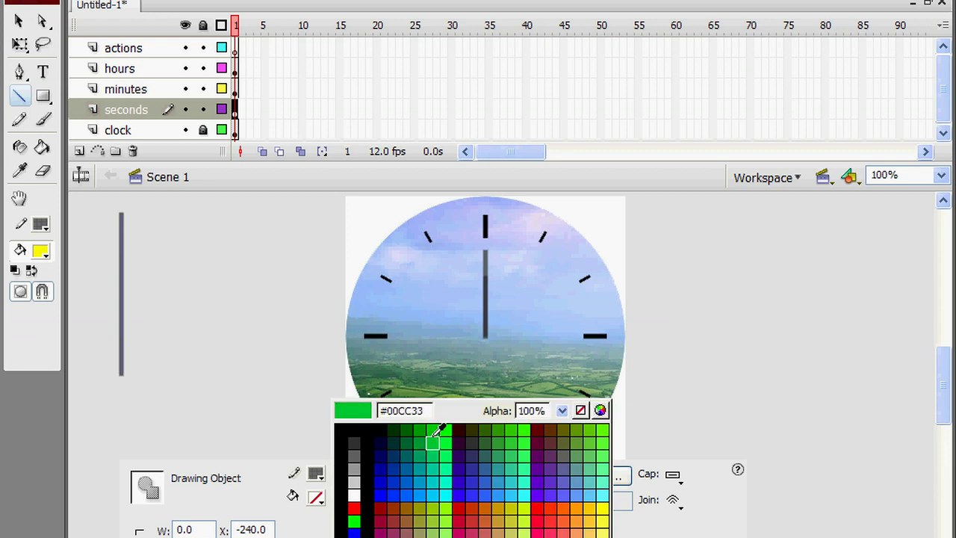
{"action": "left_click", "coordinate": [381, 508]}
{"action": "left_click", "coordinate": [319, 479]}
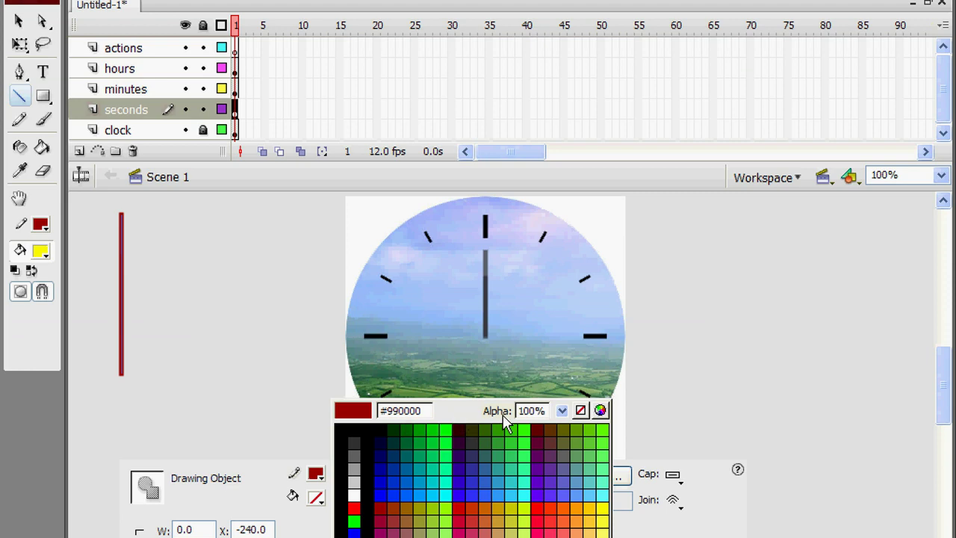
{"action": "left_click", "coordinate": [563, 411]}
{"action": "left_click_drag", "start_coordinate": [565, 422], "coordinate": [557, 443]}
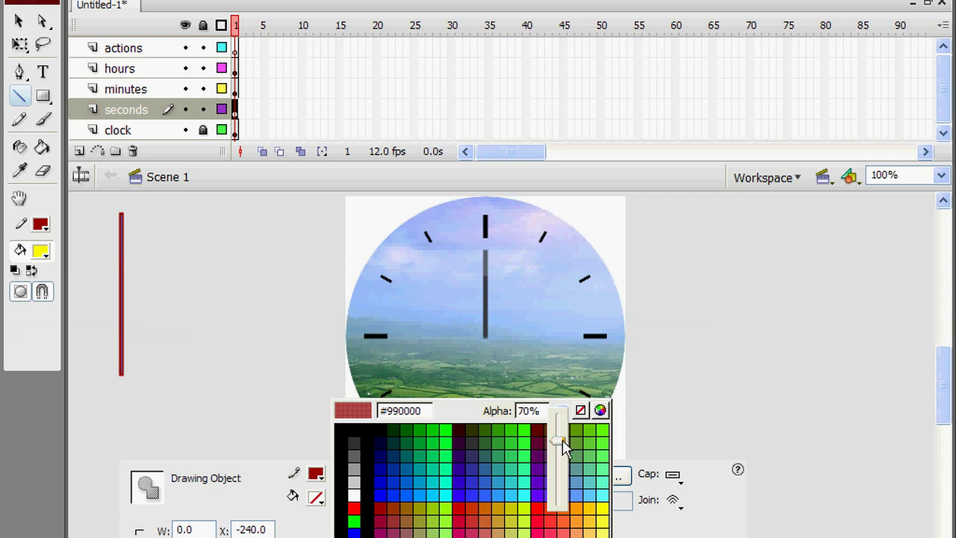
{"action": "left_click", "coordinate": [750, 400]}
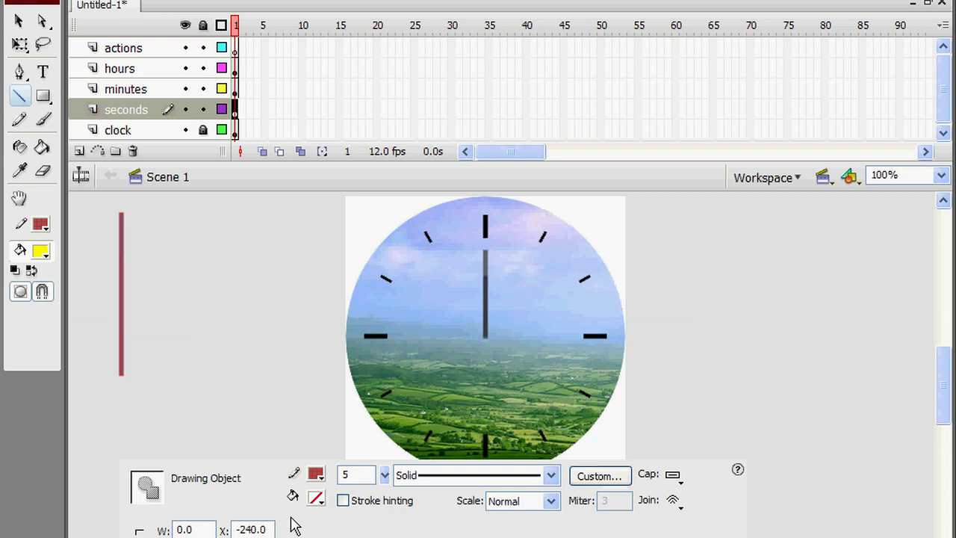
{"action": "left_click", "coordinate": [18, 20]}
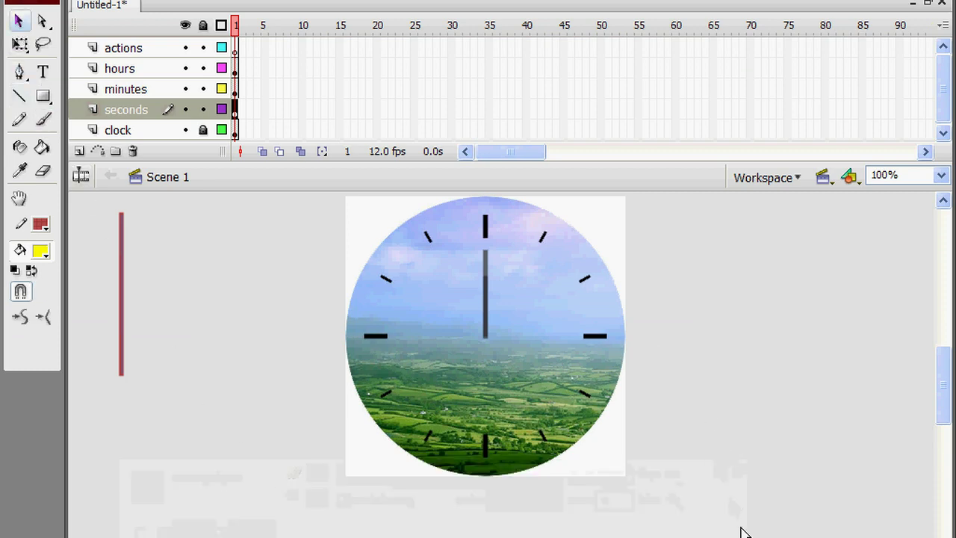
{"action": "right_click", "coordinate": [122, 277]}
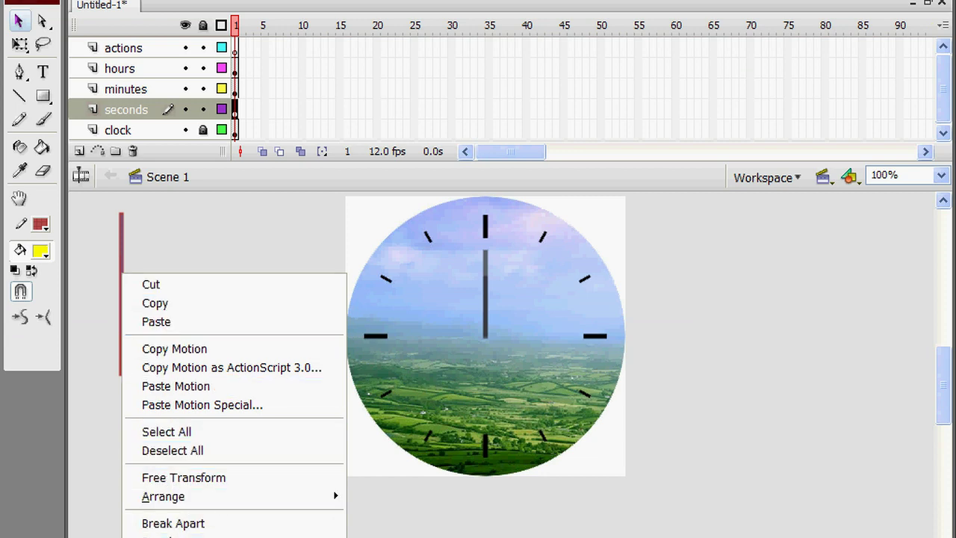
{"action": "key", "text": "F8"}
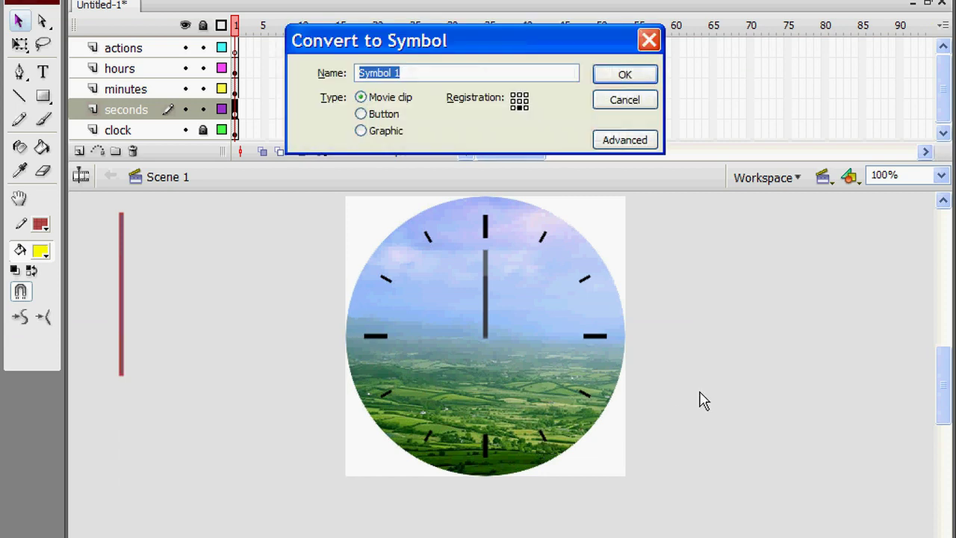
{"action": "key", "text": "BackSpace"}
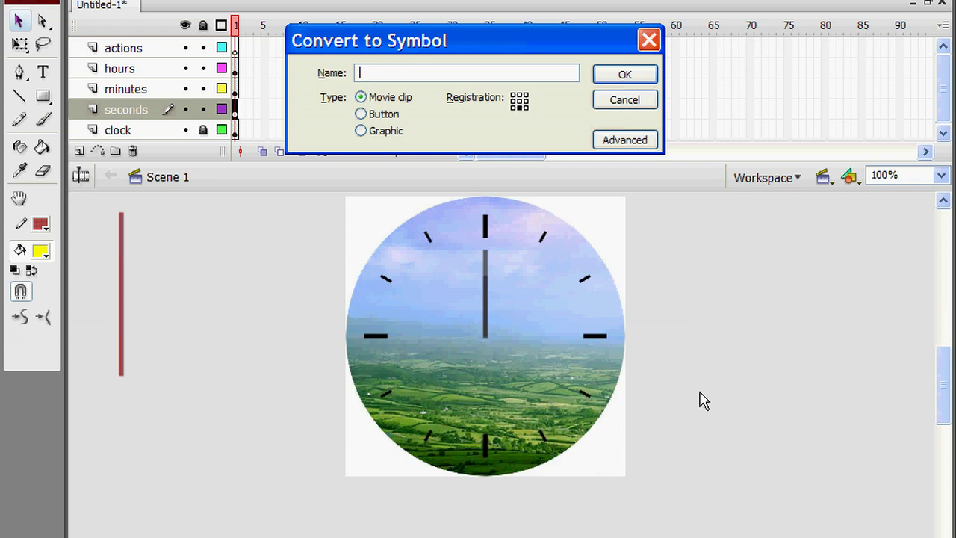
{"action": "left_click", "coordinate": [648, 39]}
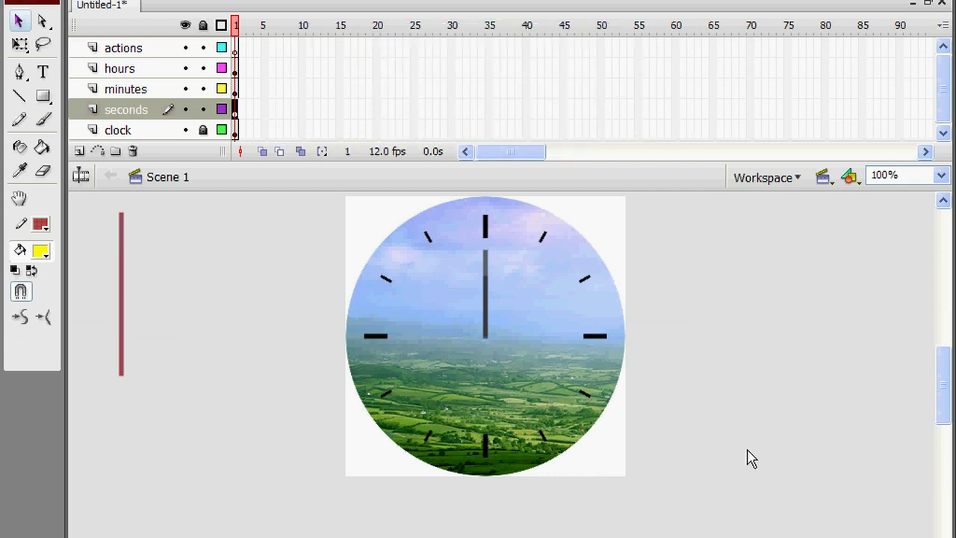
Reduce the seconds line's stroke thickness to 1 and set its height to 120.
{"action": "key", "text": "ctrl+F3"}
{"action": "left_click", "coordinate": [416, 464]}
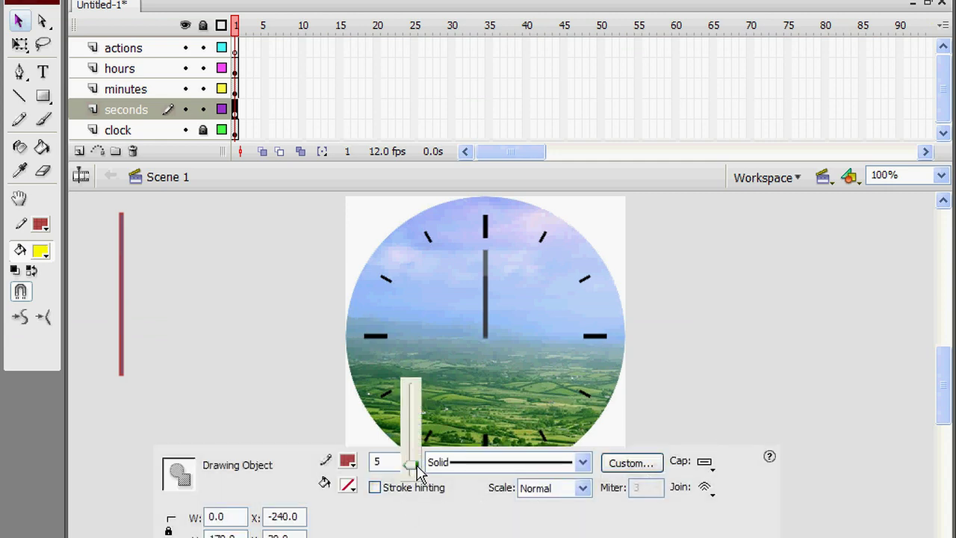
{"action": "left_click_drag", "start_coordinate": [416, 471], "coordinate": [417, 526]}
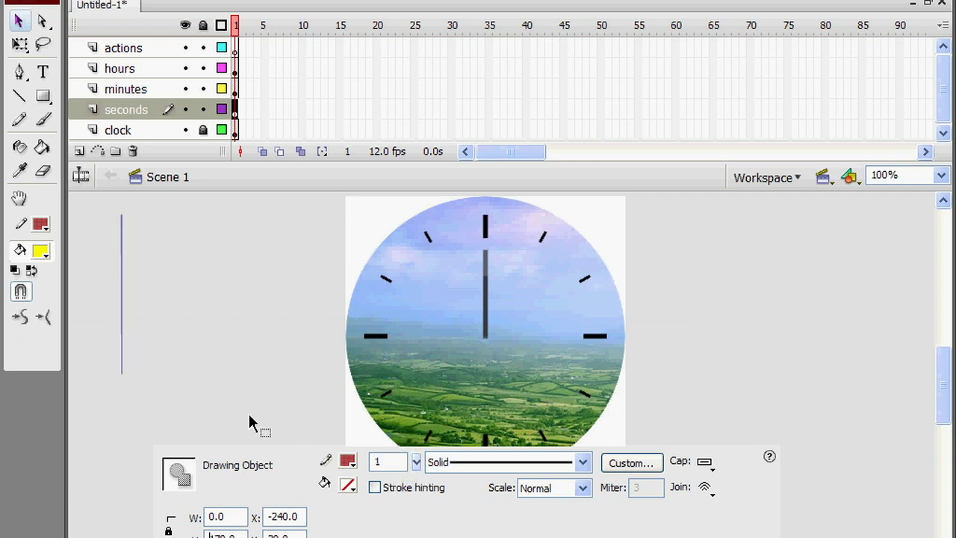
{"action": "type", "text": "0"}
{"action": "type", "text": "120"}
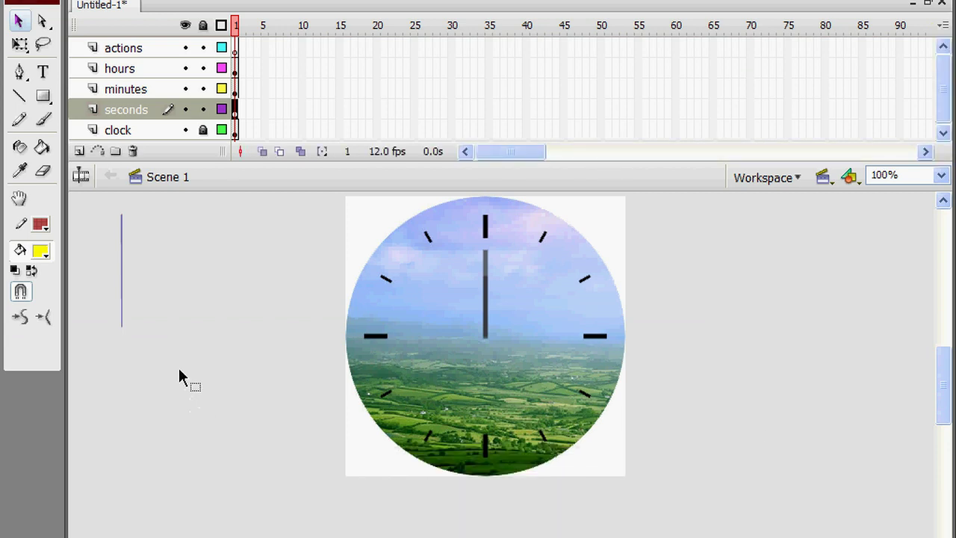
Convert the seconds line to a movie clip symbol named secondsMC with its registration point at bottom centre.
{"action": "right_click", "coordinate": [122, 263]}
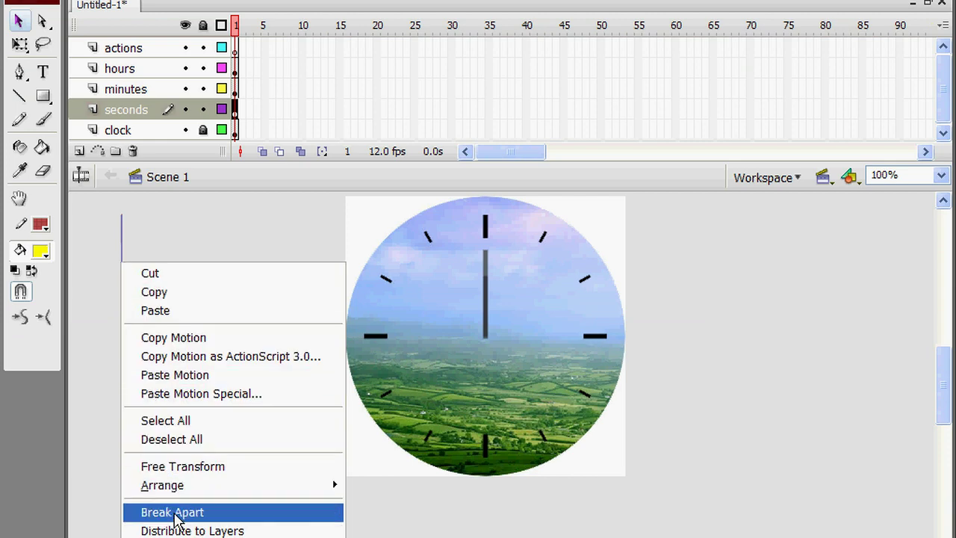
{"action": "left_click", "coordinate": [175, 535]}
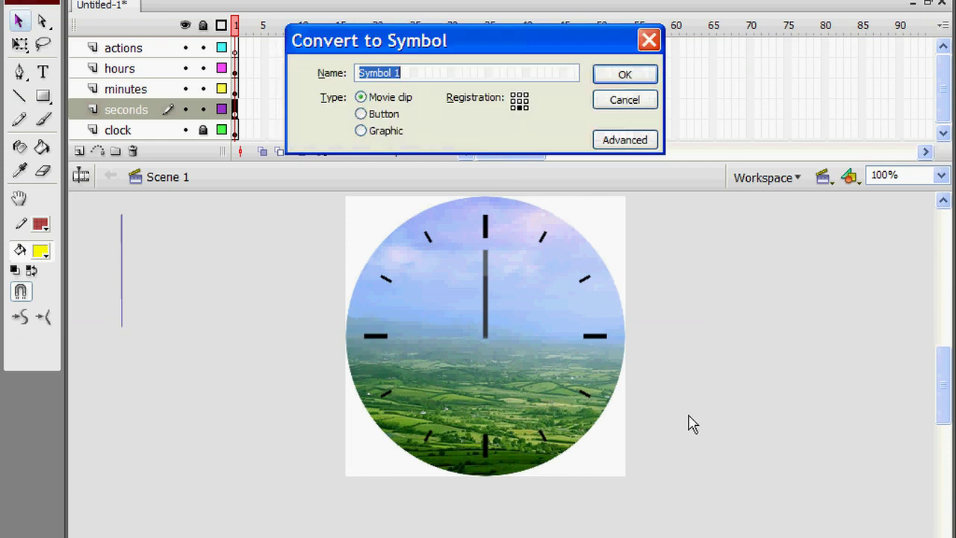
{"action": "key", "text": "BackSpace"}
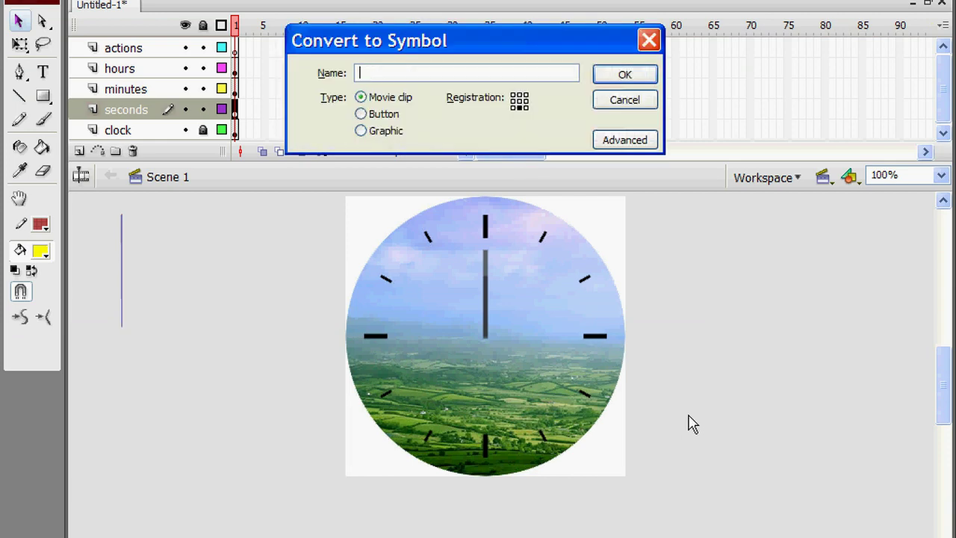
{"action": "type", "text": "seconds"}
{"action": "type", "text": "MC"}
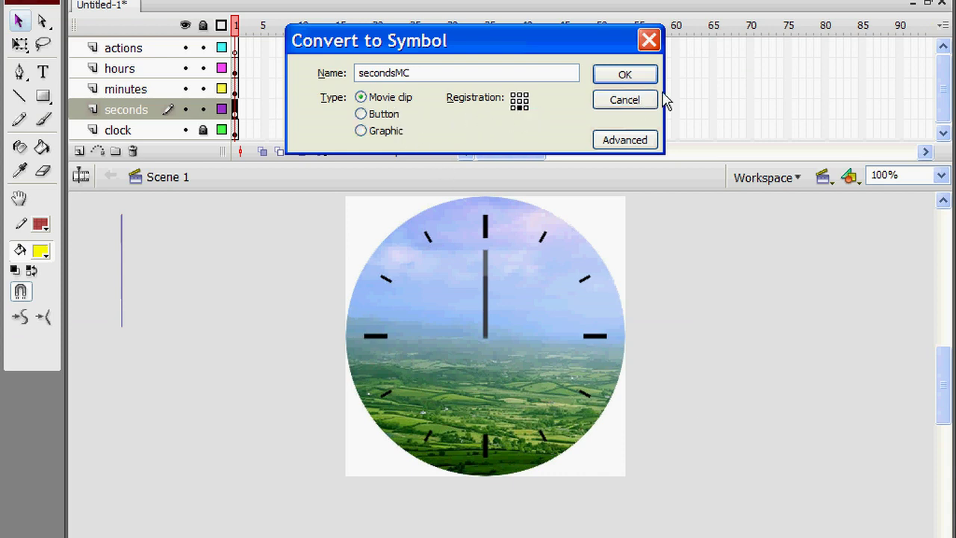
{"action": "left_click", "coordinate": [625, 75]}
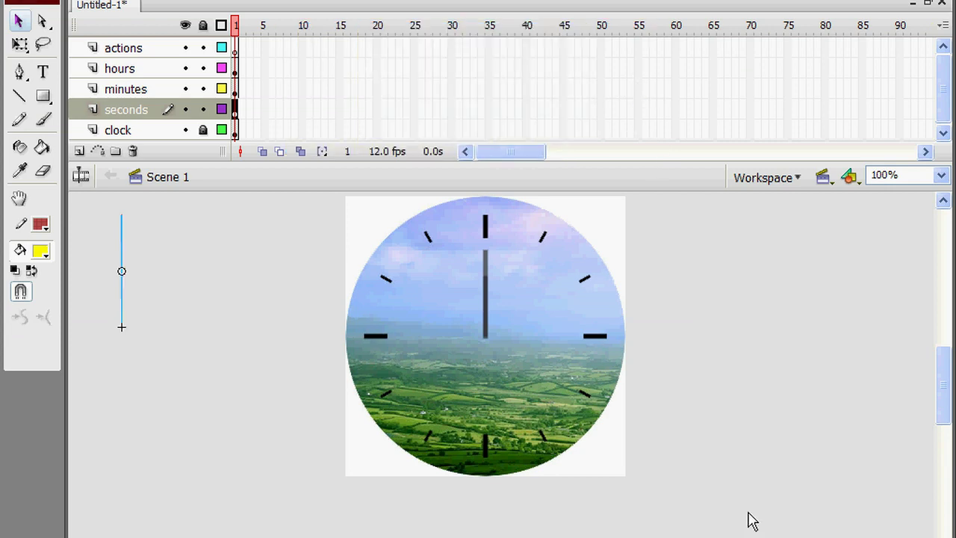
Set the second hand's X and Y positions to 0.
{"action": "key", "text": "ctrl+F3"}
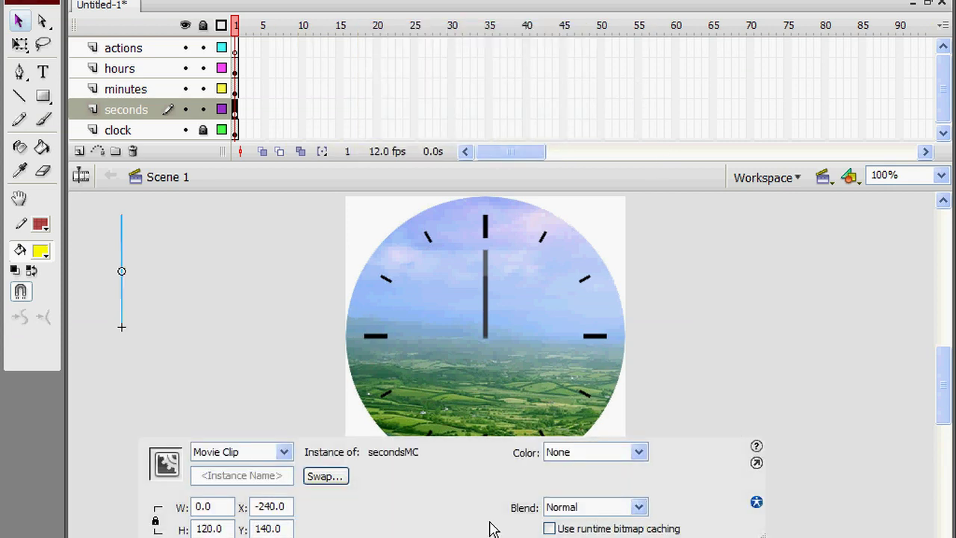
{"action": "left_click", "coordinate": [254, 506]}
{"action": "key", "text": "ctrl+a"}
{"action": "type", "text": "0"}
{"action": "key", "text": "Return"}
{"action": "left_click", "coordinate": [255, 529]}
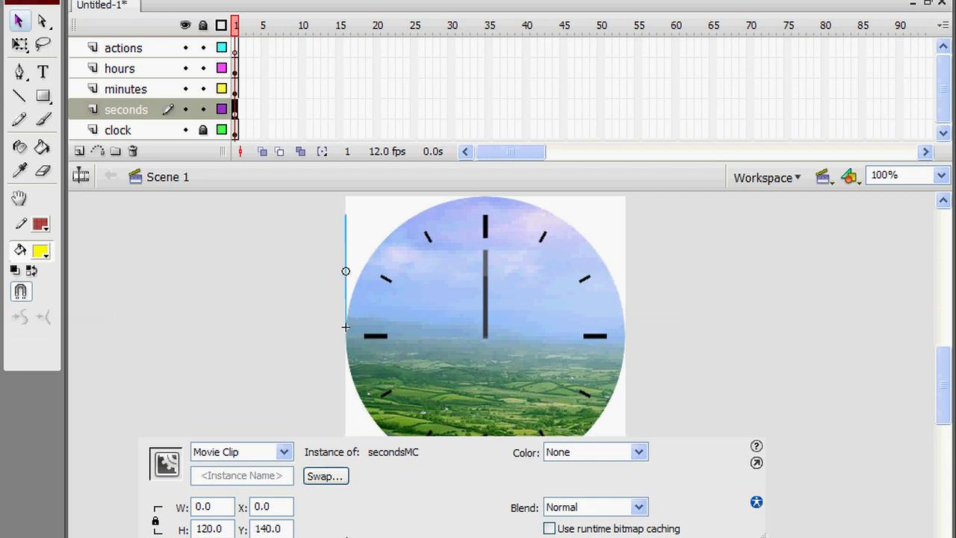
{"action": "key", "text": "Delete"}
{"action": "key", "text": "Delete"}
{"action": "key", "text": "Delete"}
{"action": "key", "text": "Delete"}
Set the second hand's X position to 120.
{"action": "left_click", "coordinate": [255, 507]}
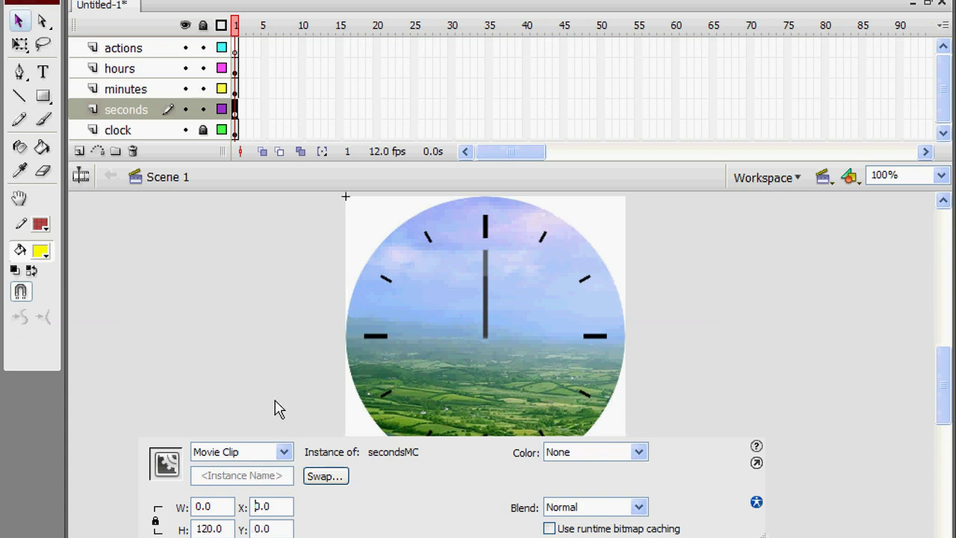
{"action": "key", "text": "Delete"}
{"action": "type", "text": "115"}
{"action": "key", "text": "BackSpace"}
{"action": "key", "text": "BackSpace"}
{"action": "key", "text": "Delete"}
{"action": "type", "text": "120"}
Set the second hand's Y position to 148.1.
{"action": "left_click", "coordinate": [254, 528]}
{"action": "key", "text": "Delete"}
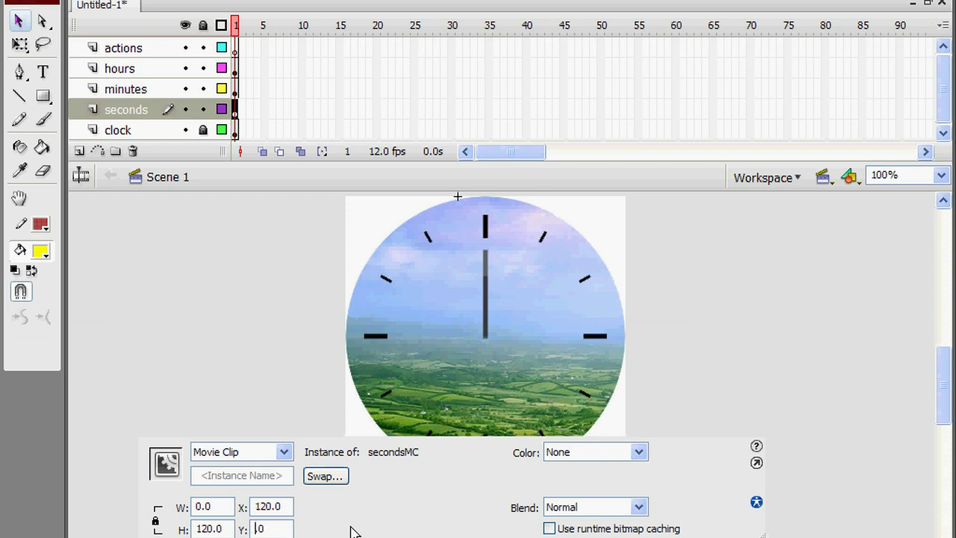
{"action": "type", "text": "148"}
{"action": "key", "text": "BackSpace"}
{"action": "type", "text": "1"}
Set the second hand's X position to 115.
{"action": "left_click", "coordinate": [255, 506]}
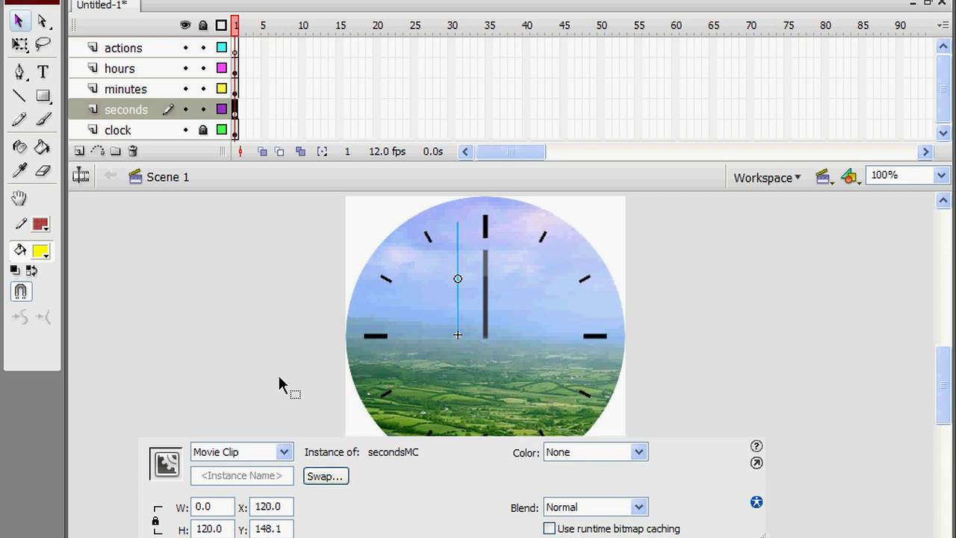
{"action": "key", "text": "Delete"}
{"action": "key", "text": "Delete"}
{"action": "key", "text": "Delete"}
{"action": "key", "text": "Delete"}
{"action": "type", "text": "115."}
Set the second hand's height to 115.
{"action": "left_click", "coordinate": [213, 476]}
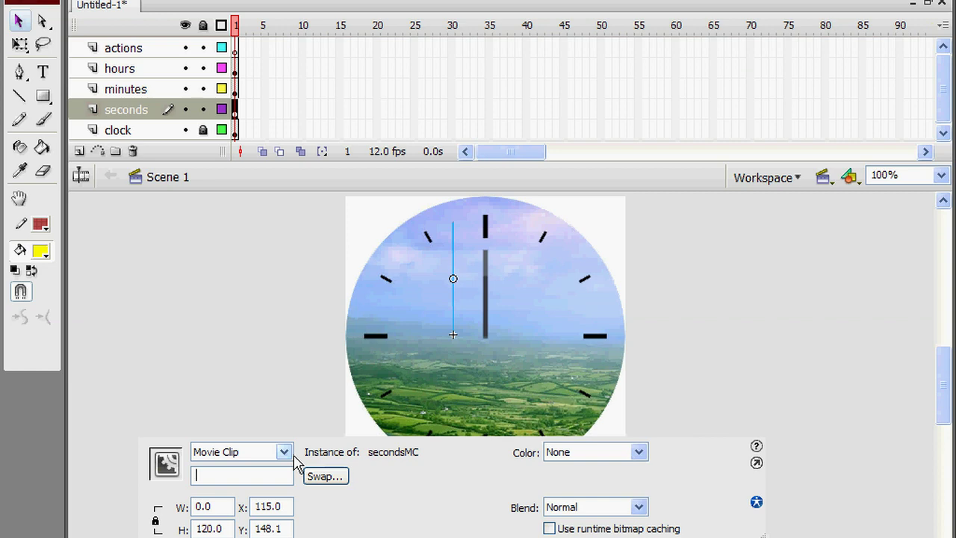
{"action": "left_click", "coordinate": [198, 528]}
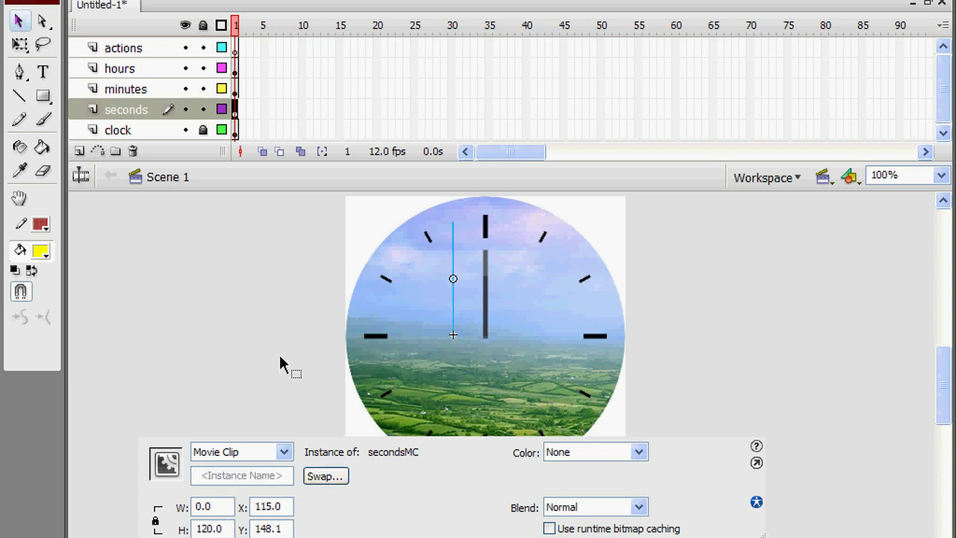
{"action": "key", "text": "Delete"}
{"action": "key", "text": "Delete"}
{"action": "key", "text": "Delete"}
{"action": "key", "text": "Delete"}
{"action": "type", "text": "115."}
{"action": "key", "text": "Return"}
Name the second hand's instance seconds_mc.
{"action": "left_click", "coordinate": [225, 479]}
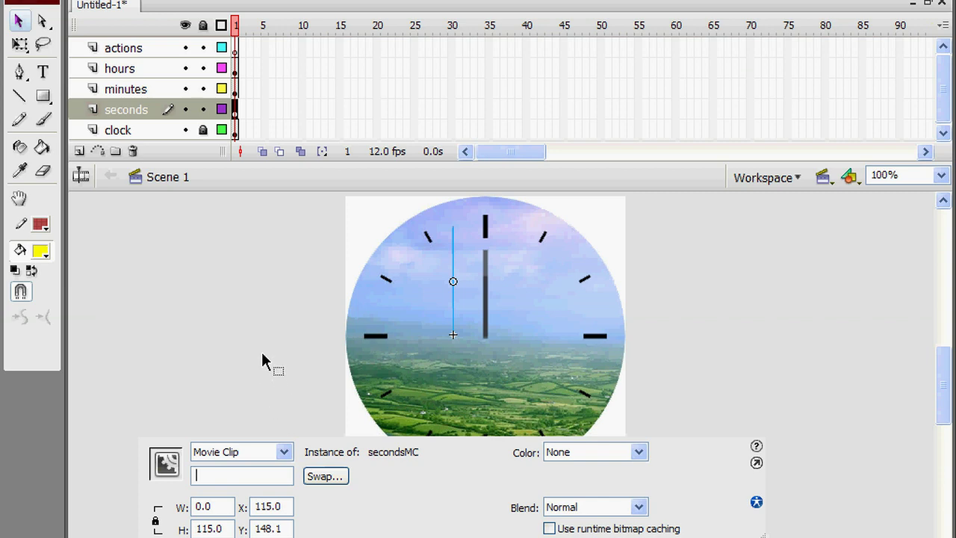
{"action": "type", "text": "seconds_mc"}
{"action": "key", "text": "Return"}
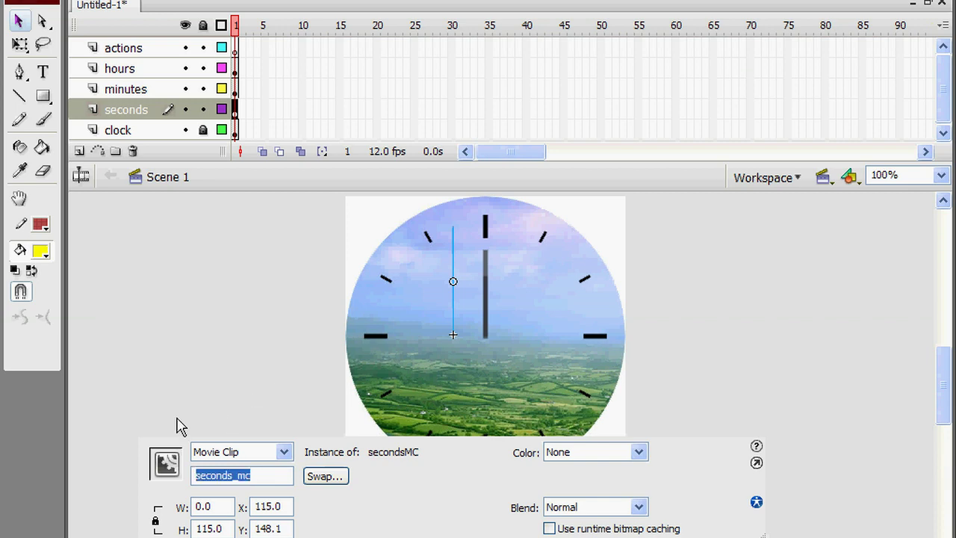
Align the second hand to the horizontal centre of the stage.
{"action": "key", "text": "ctrl+k"}
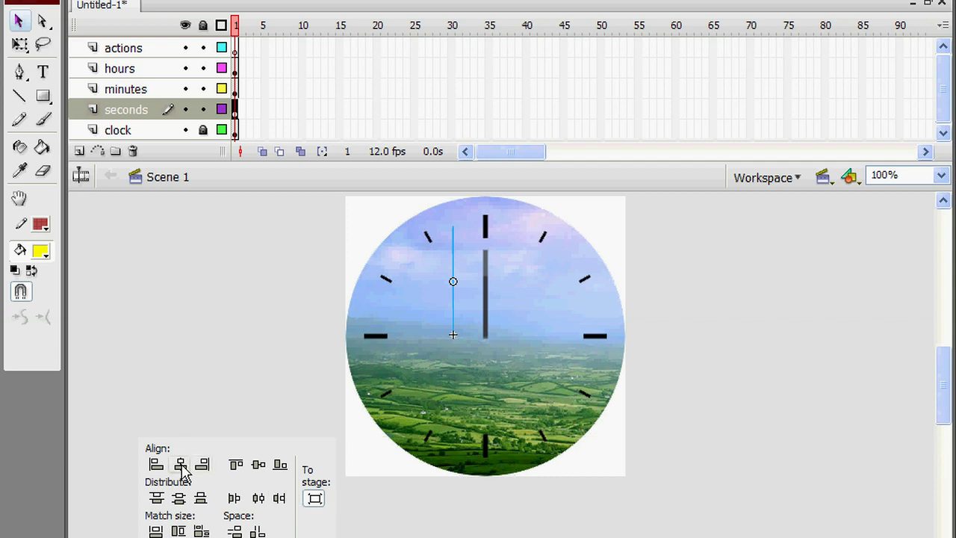
{"action": "left_click", "coordinate": [181, 467]}
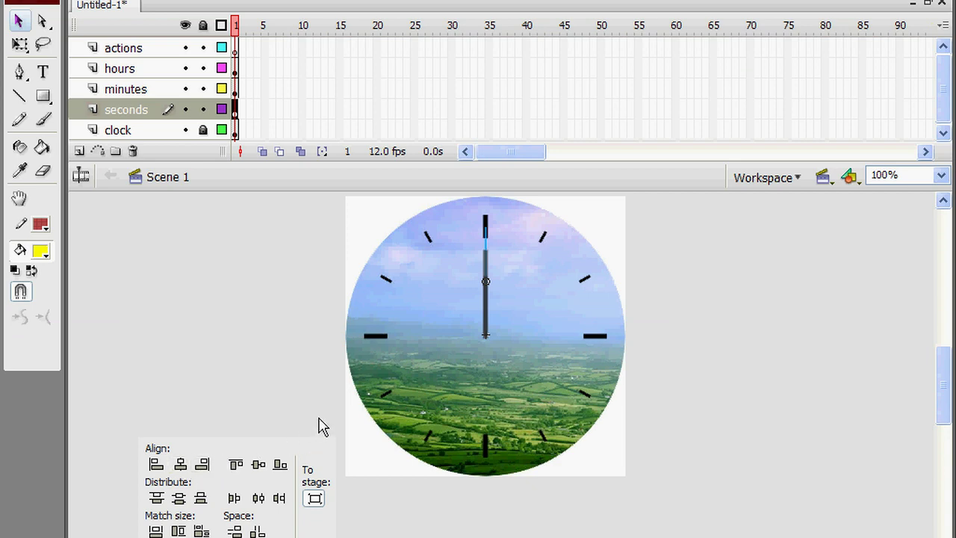
{"action": "key", "text": "ctrl+k"}
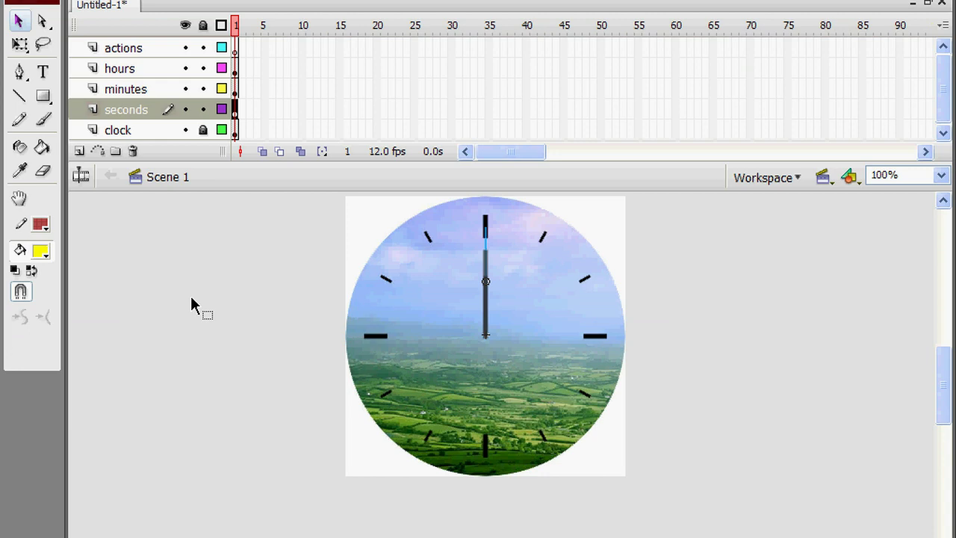
Select the actions layer, and switch to Google Chrome to open the Tutorial5.com page "Flash Analog Clock with ActionScript".
{"action": "left_click", "coordinate": [127, 51]}
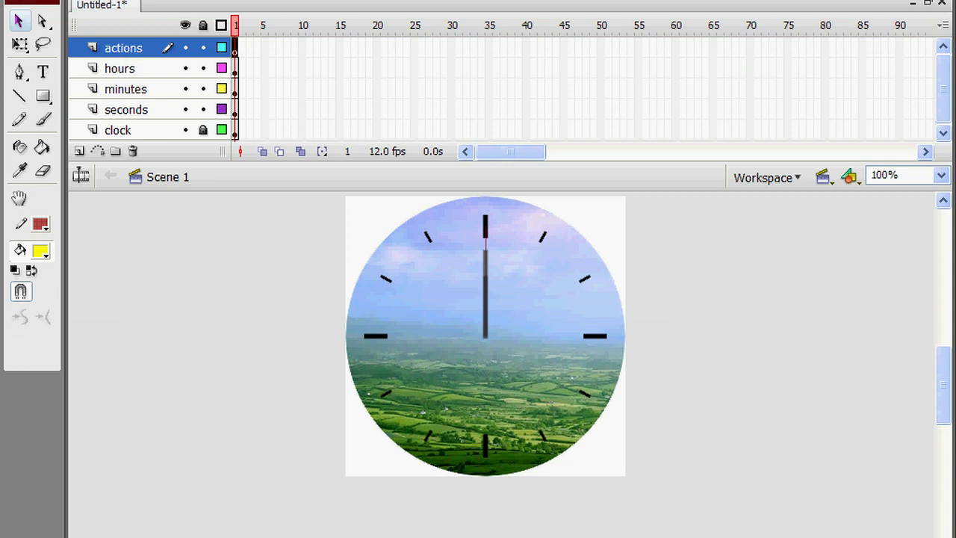
{"action": "key", "text": "super+d"}
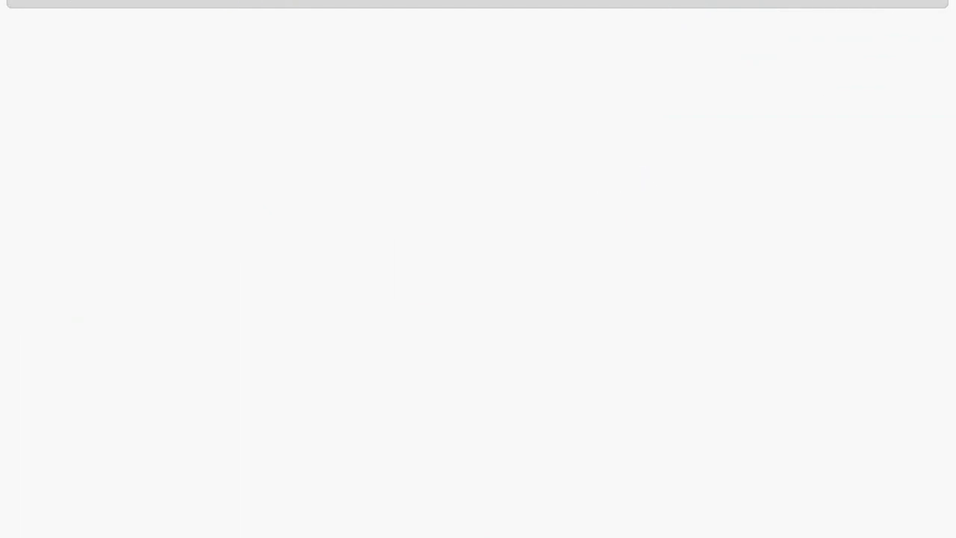
{"action": "key", "text": "alt+f"}
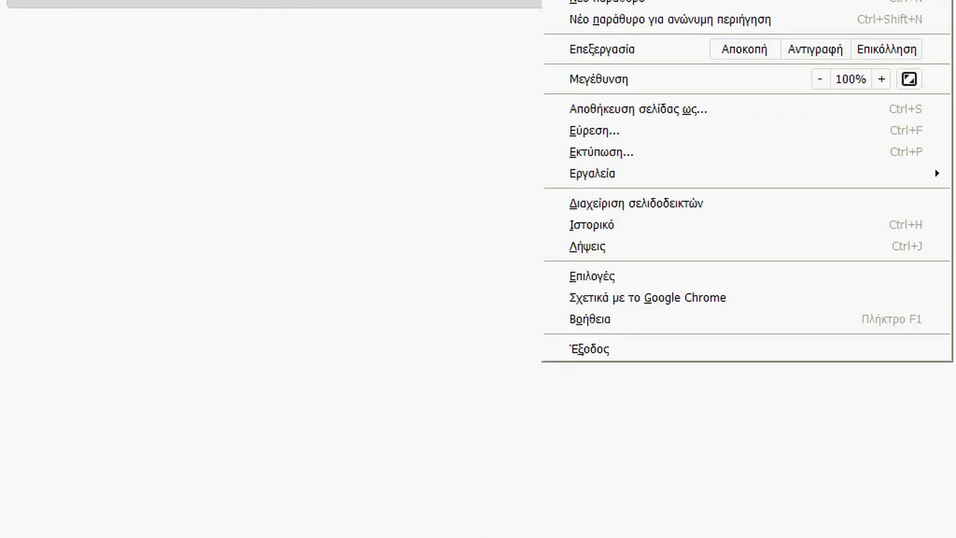
{"action": "left_click", "coordinate": [664, 239]}
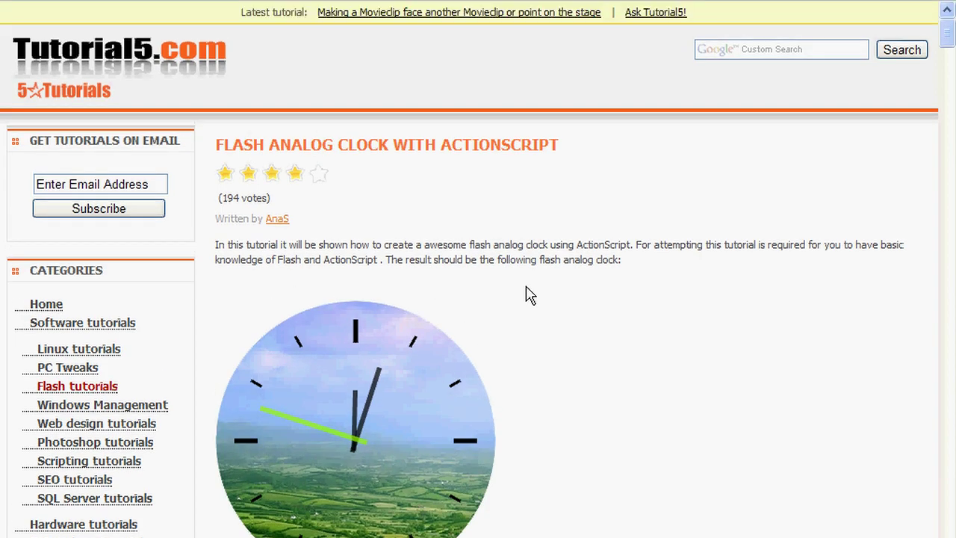
Copy the whole ActionScript block under instruction 10 of the tutorial, from this.onEnterFrame=function() { through the closing brace.
{"action": "scroll", "coordinate": [529, 296], "scroll_direction": "down", "scroll_amount": 1}
{"action": "scroll", "coordinate": [529, 296], "scroll_direction": "down", "scroll_amount": 20}
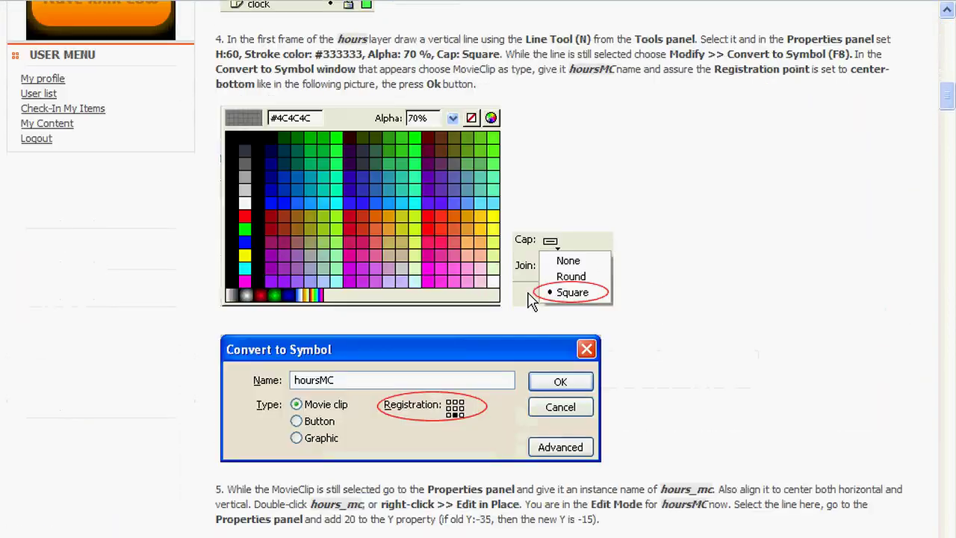
{"action": "scroll", "coordinate": [529, 302], "scroll_direction": "down", "scroll_amount": 15}
{"action": "scroll", "coordinate": [529, 302], "scroll_direction": "up", "scroll_amount": 1}
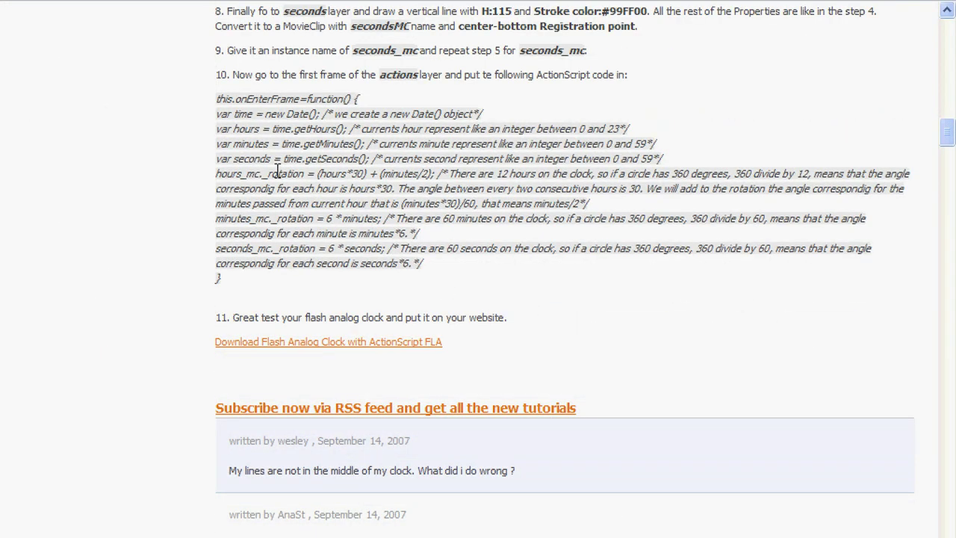
{"action": "left_click_drag", "start_coordinate": [218, 97], "coordinate": [241, 281]}
{"action": "left_click", "coordinate": [182, 100]}
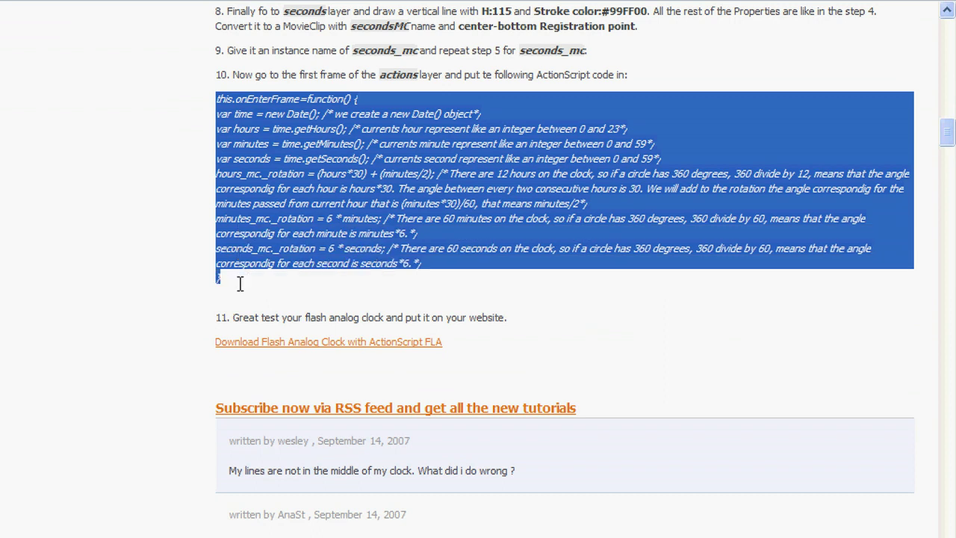
{"action": "right_click", "coordinate": [308, 200]}
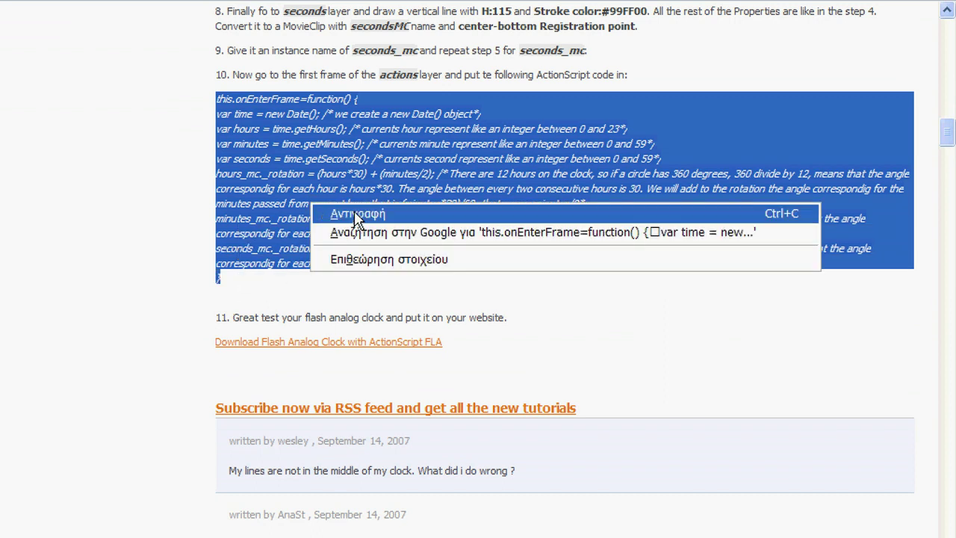
{"action": "left_click", "coordinate": [354, 211]}
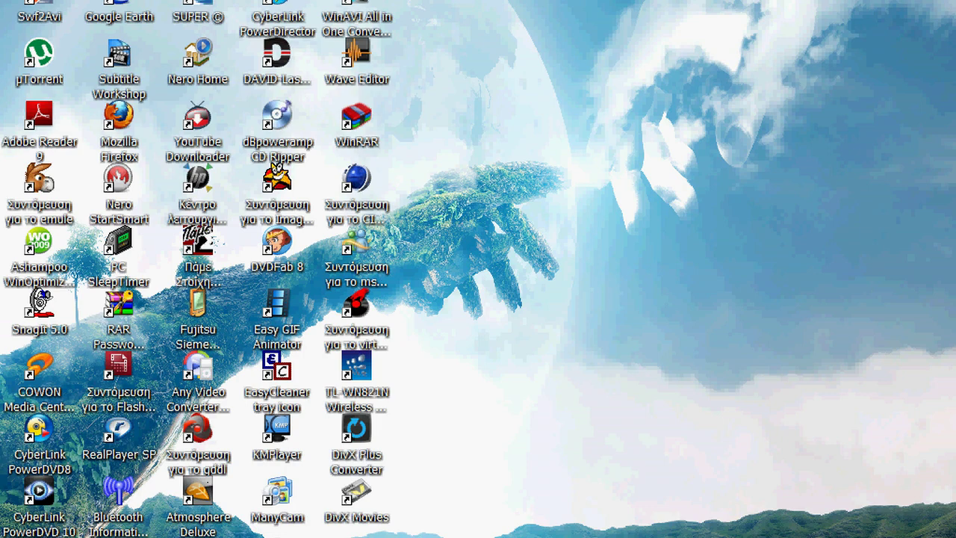
Return to Flash and paste the copied onEnterFrame clock code into the script of the actions layer's frame 1.
{"action": "key", "text": "alt+Tab"}
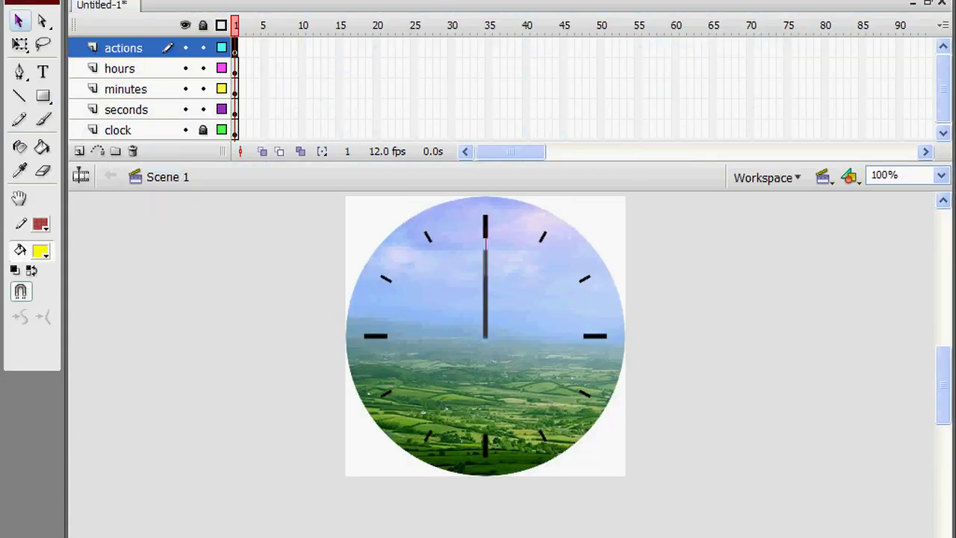
{"action": "key", "text": "alt+w"}
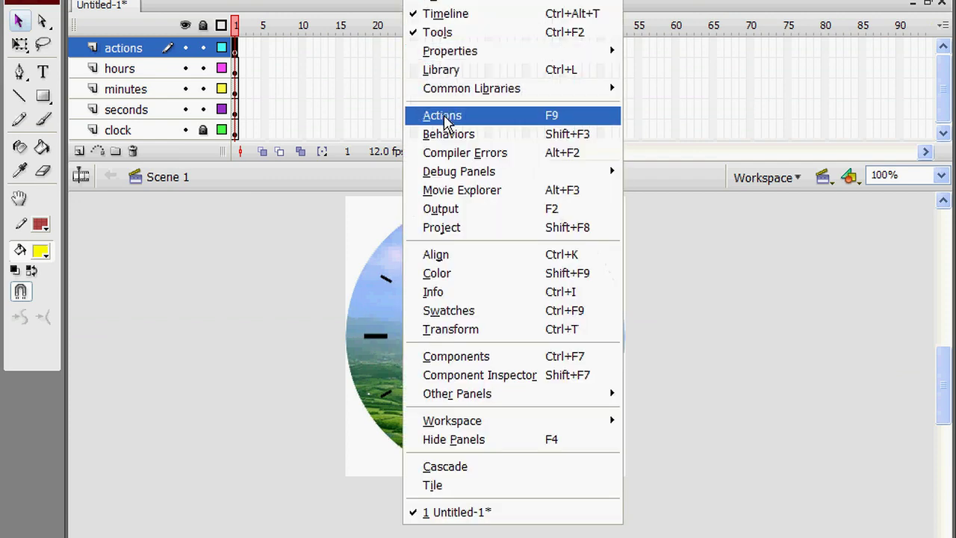
{"action": "left_click", "coordinate": [441, 116]}
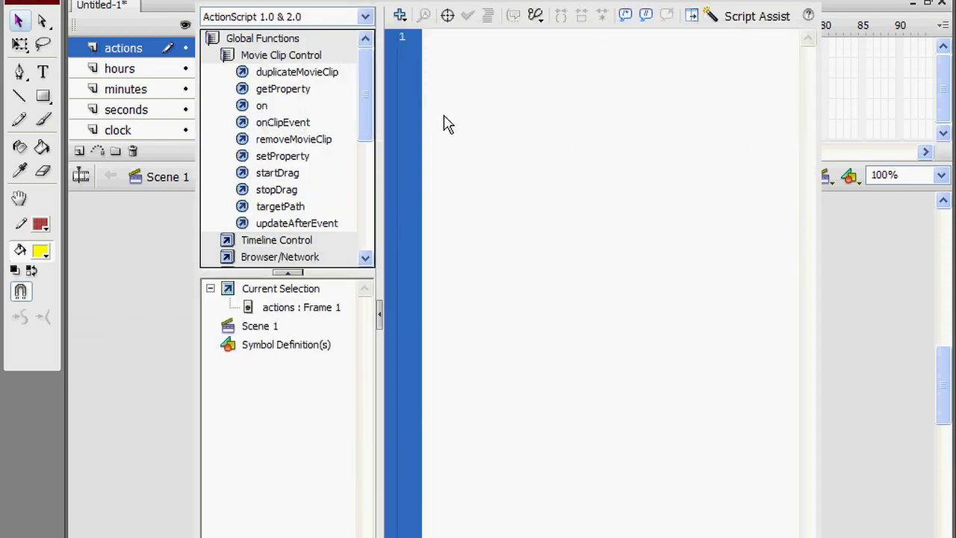
{"action": "right_click", "coordinate": [440, 57]}
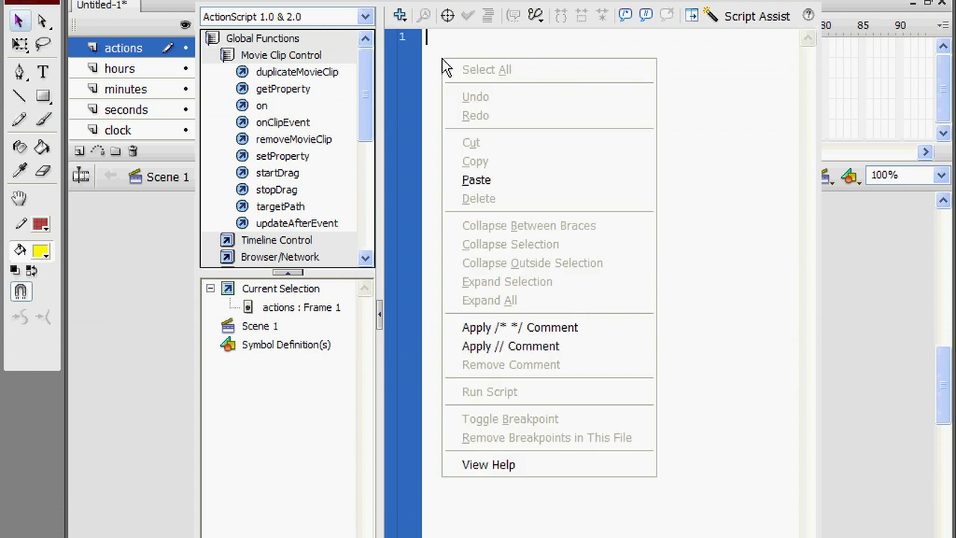
{"action": "left_click", "coordinate": [476, 180]}
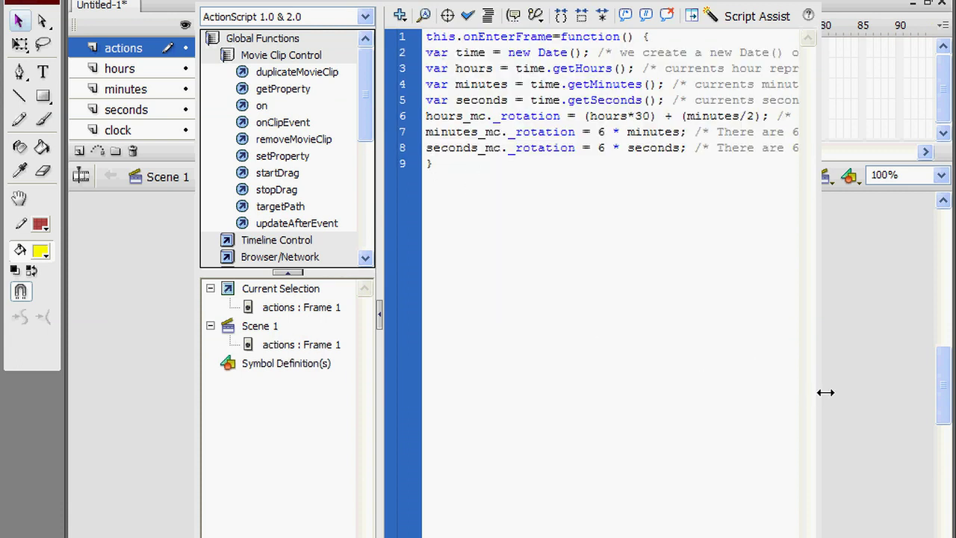
{"action": "key", "text": "Return"}
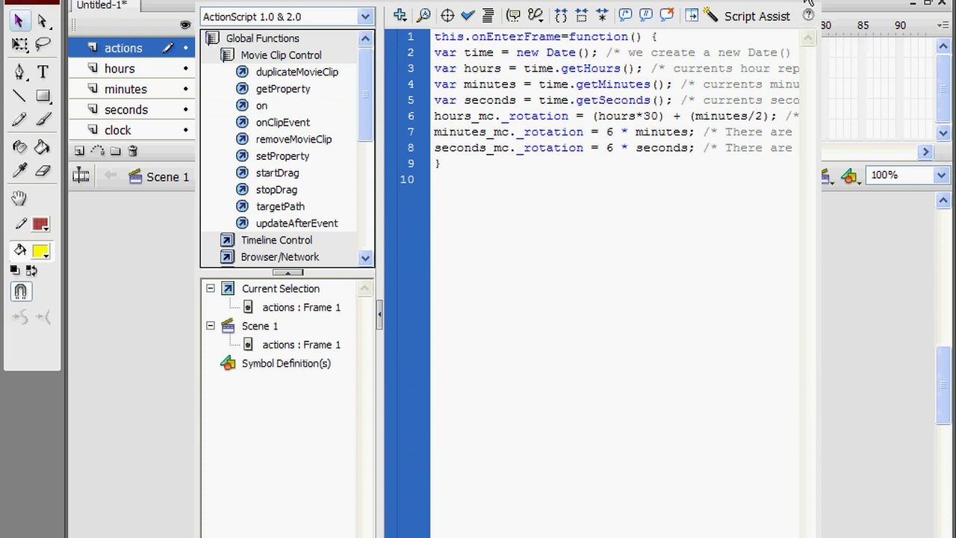
{"action": "key", "text": "F9"}
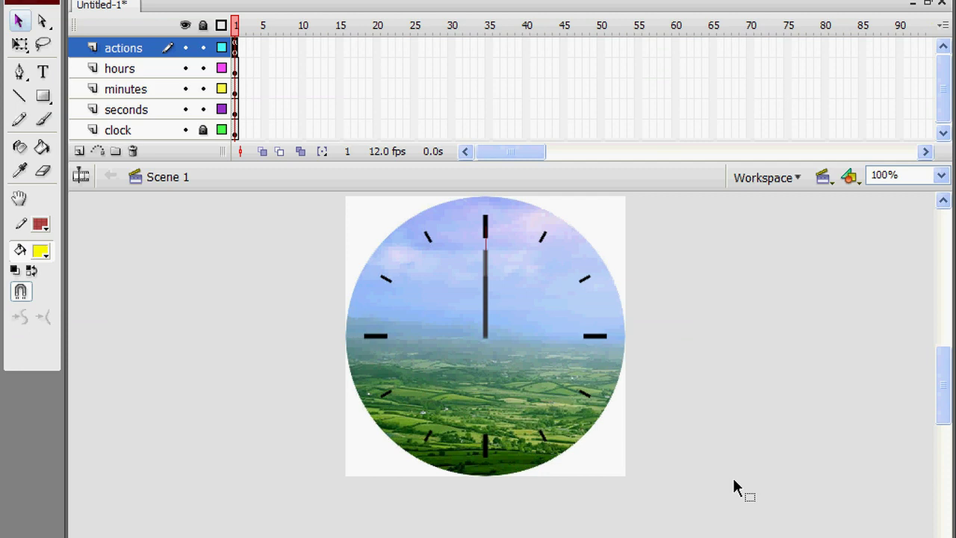
Test the movie to preview the clock with its script running.
{"action": "key", "text": "ctrl+Return"}
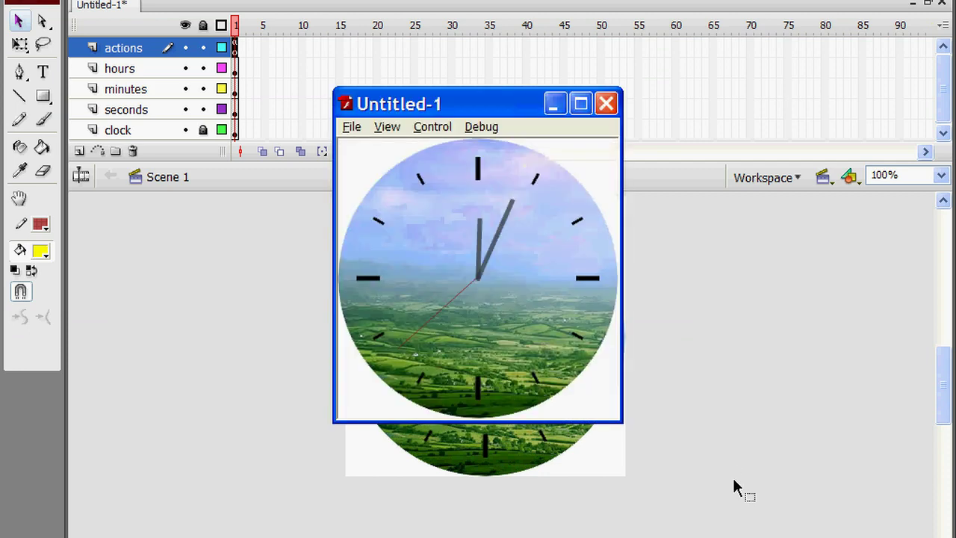